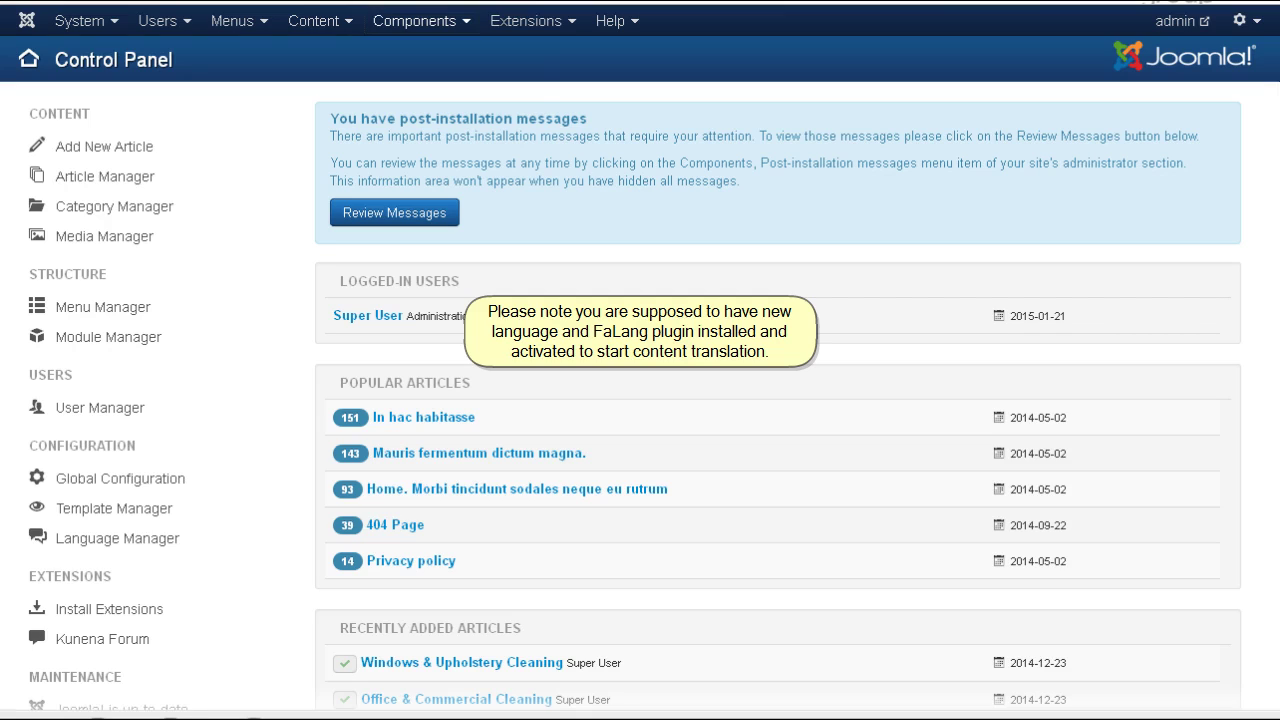
# - Open the translation list of the FaLang component
pyautogui.click(420, 22)
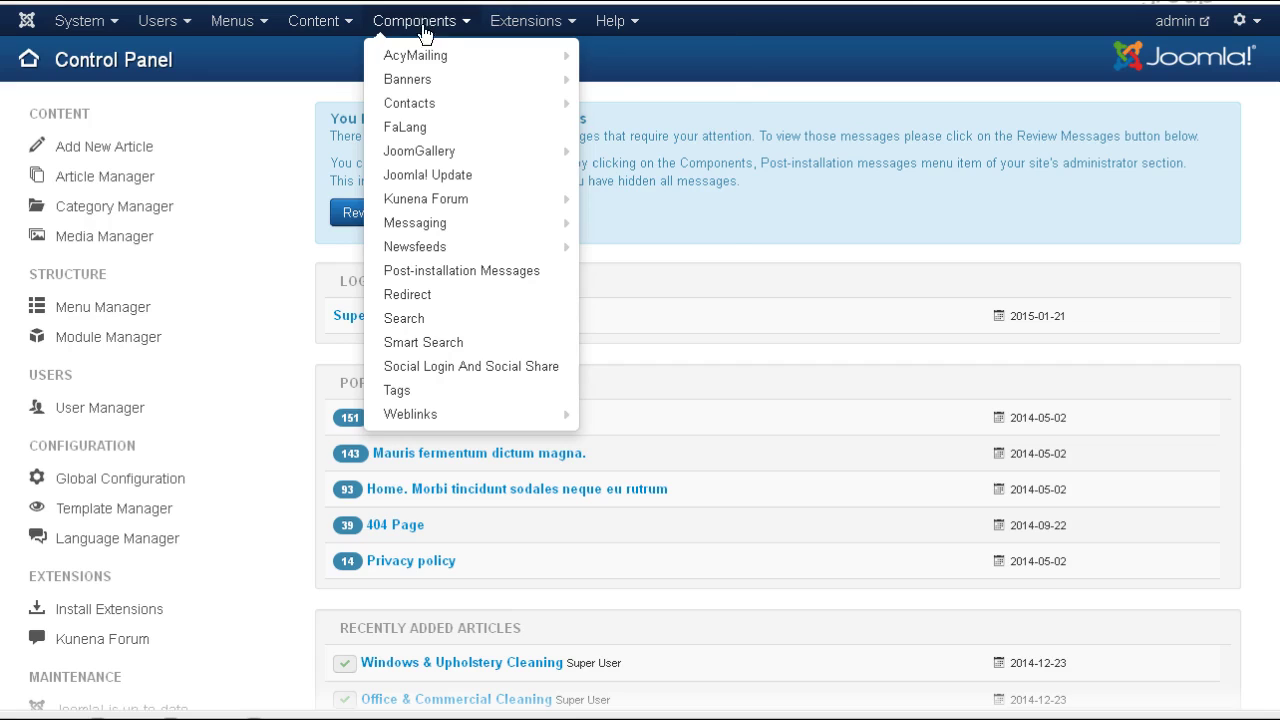
pyautogui.click(436, 128)
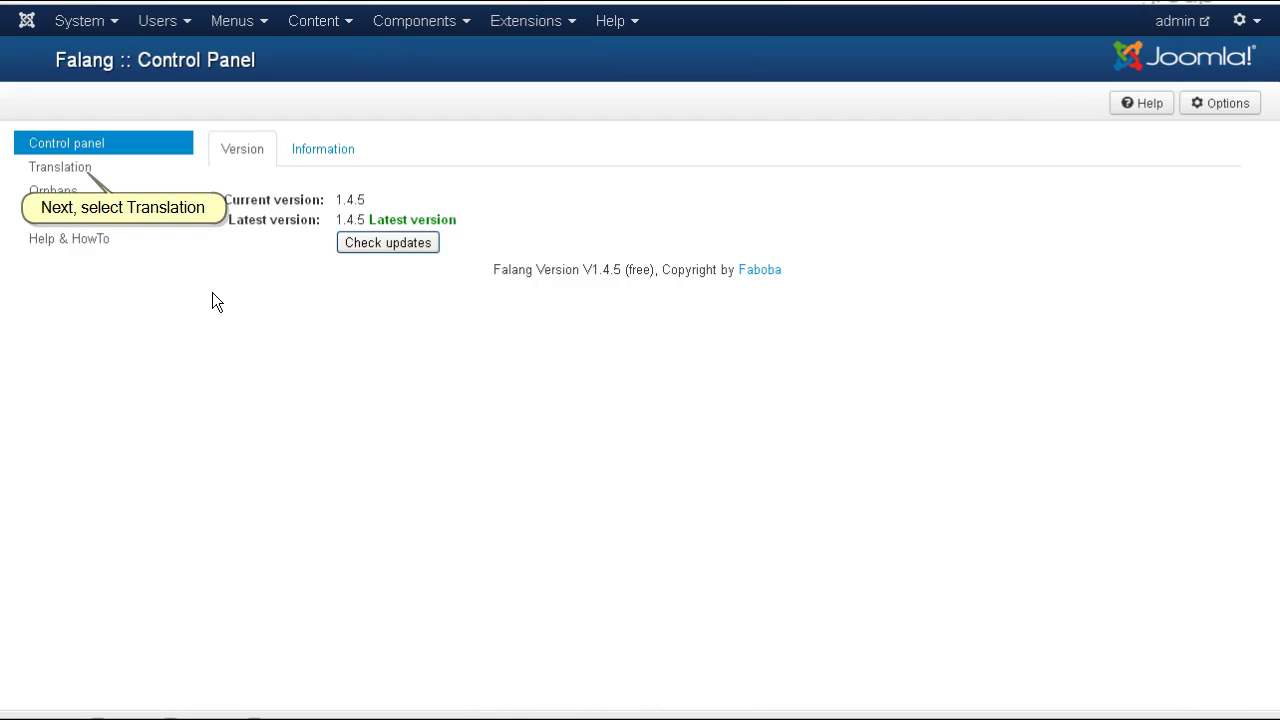
pyautogui.click(73, 177)
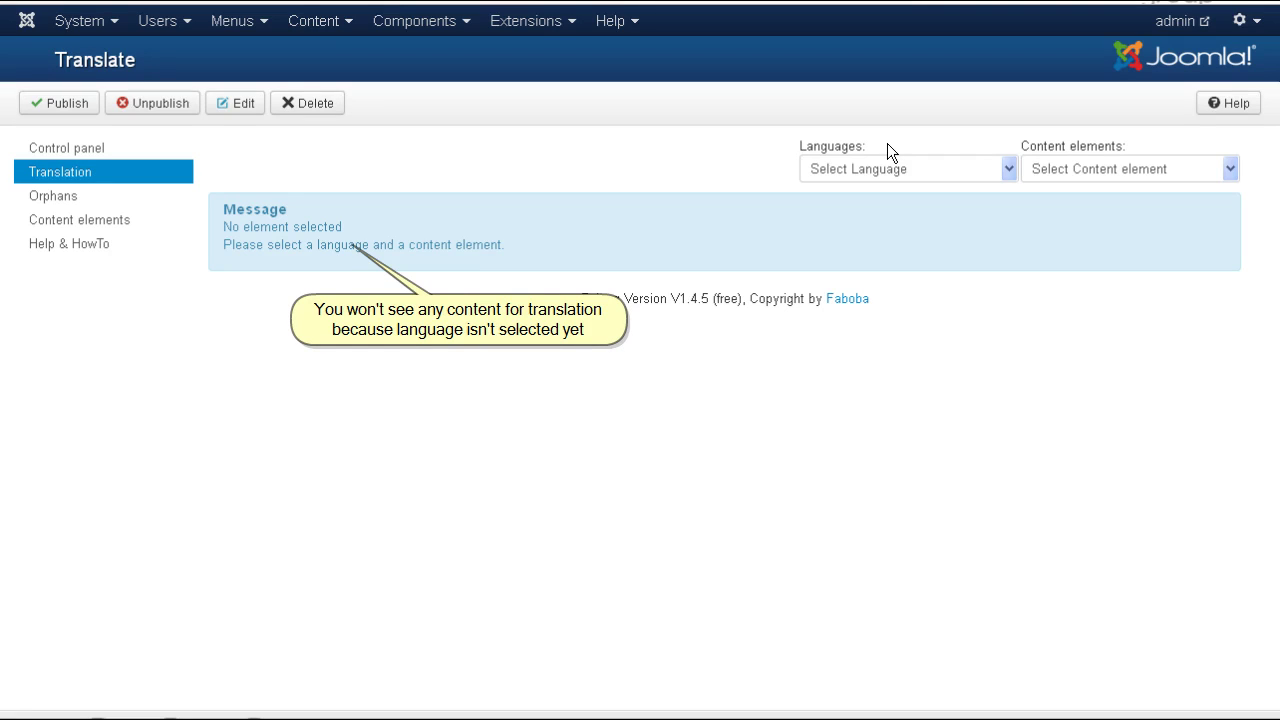
# - Choose German(DE) as the translation language and Article as the content element
pyautogui.click(1010, 172)
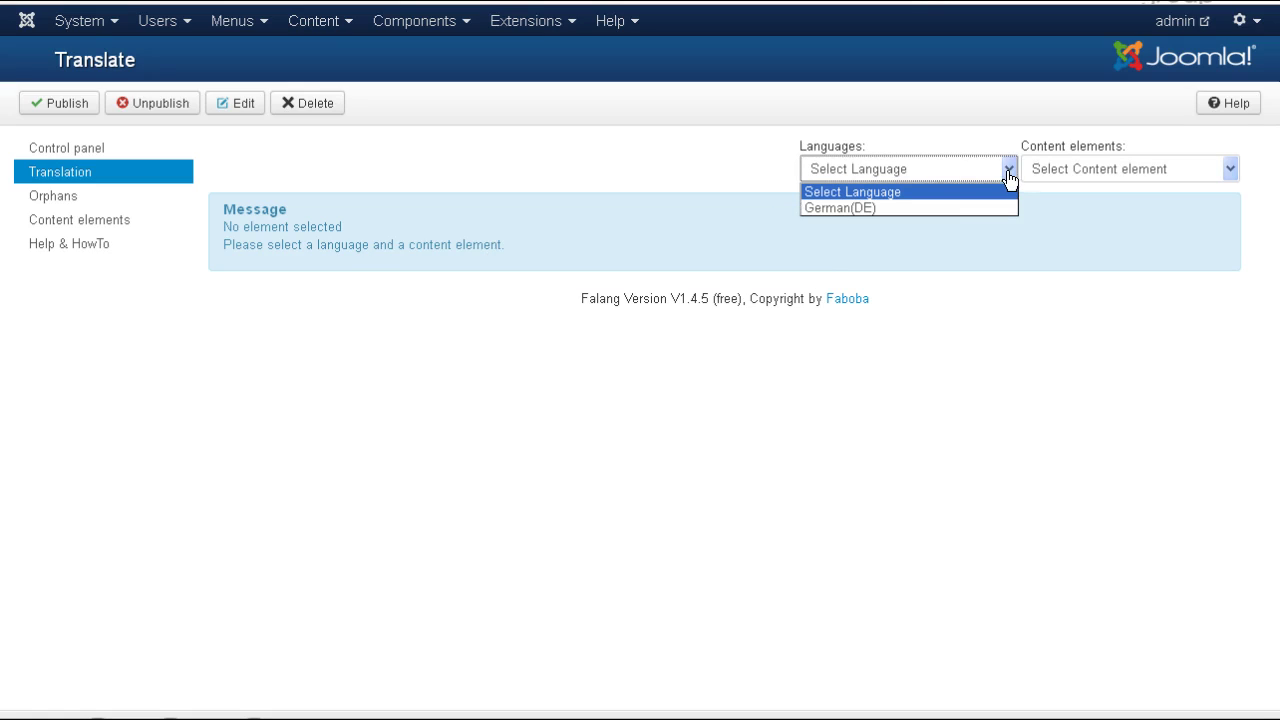
pyautogui.click(930, 208)
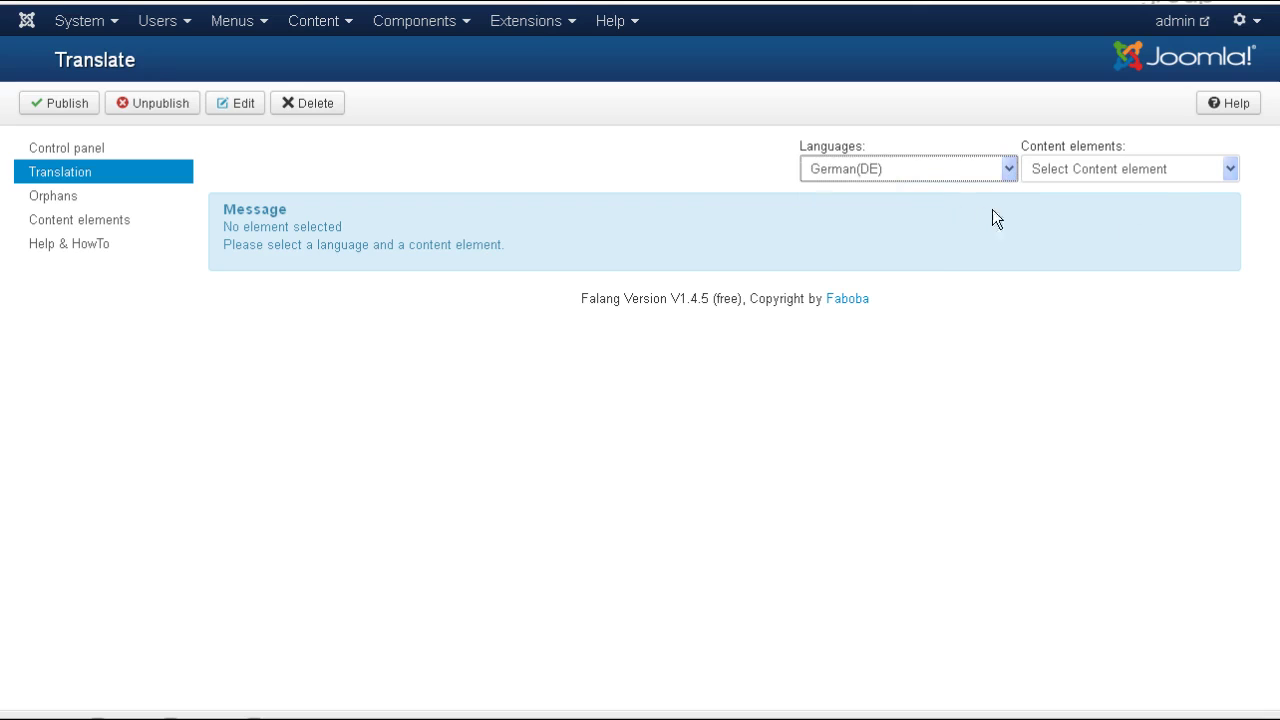
pyautogui.click(1138, 172)
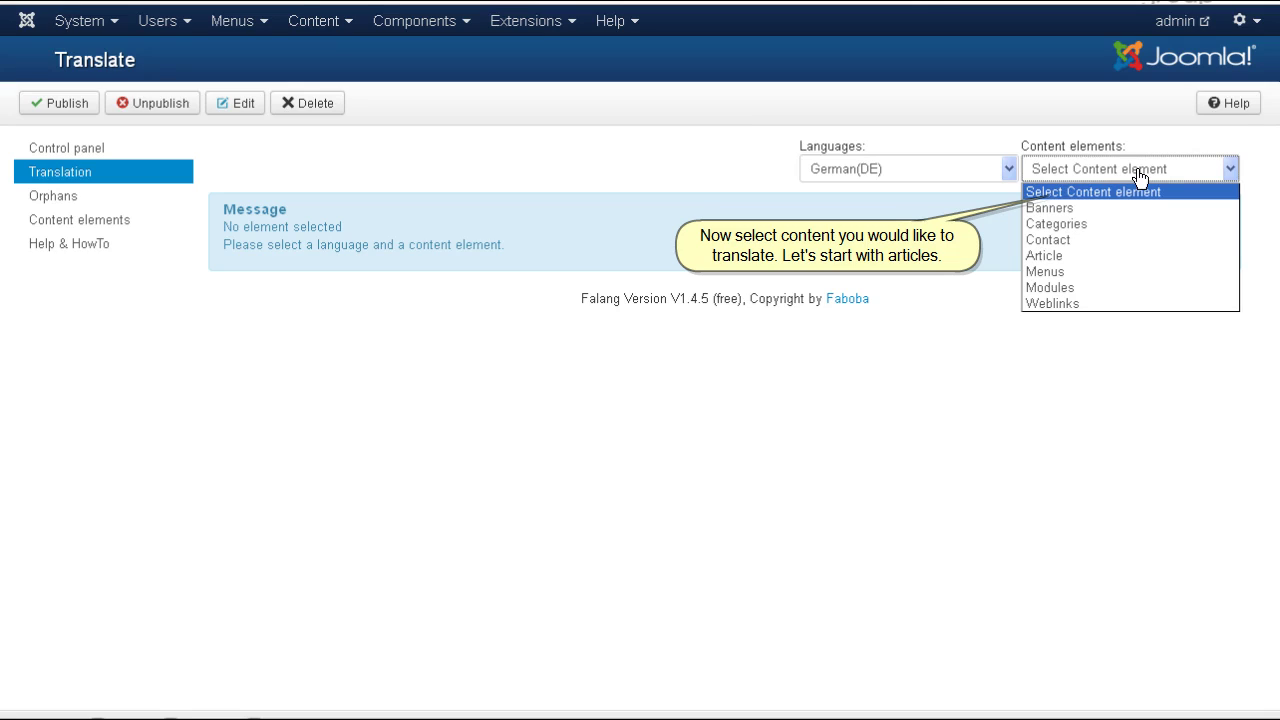
pyautogui.click(1092, 265)
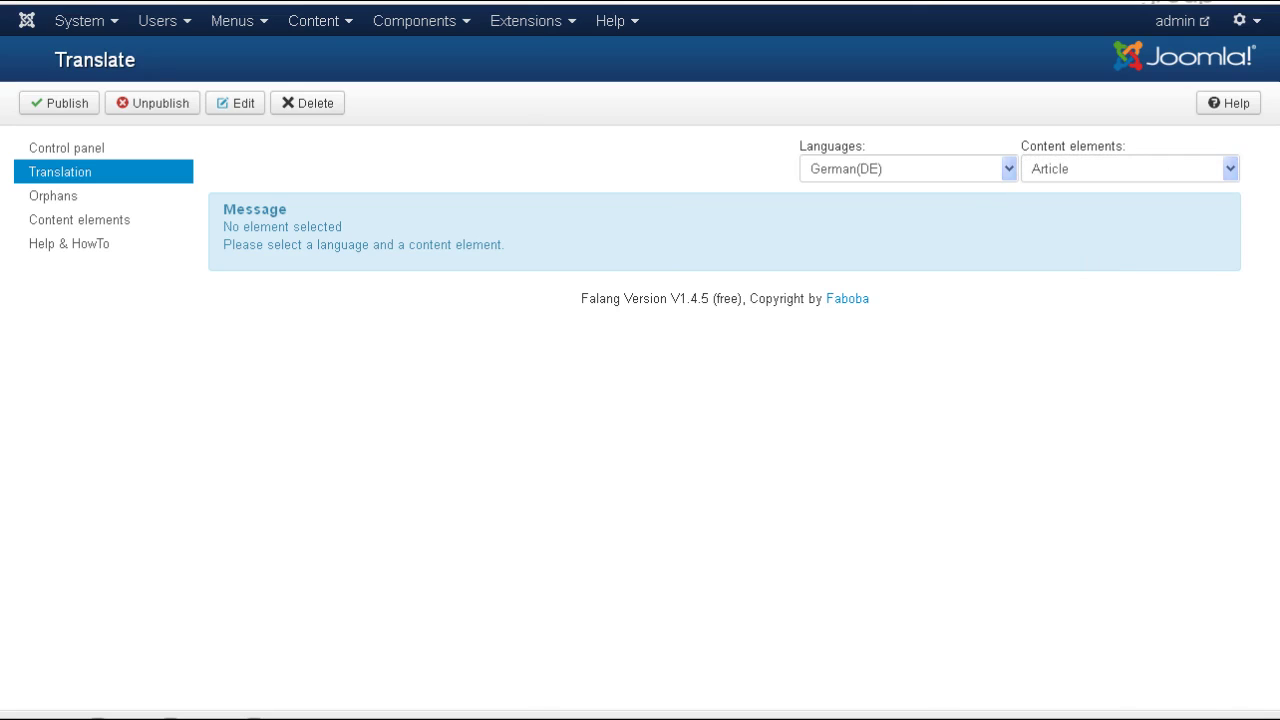
# - Open the About us article for translation and enter "über uns" as its translated title
pyautogui.scroll(-5, 1229, 351)
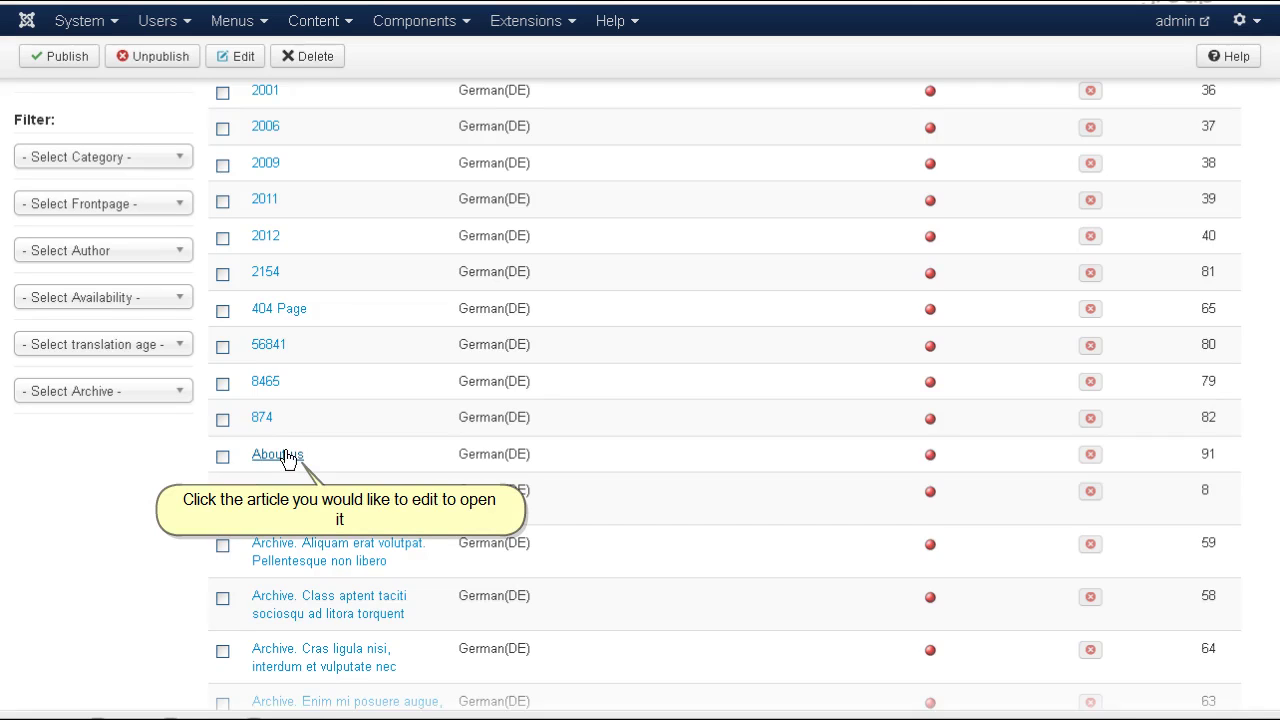
pyautogui.click(335, 456)
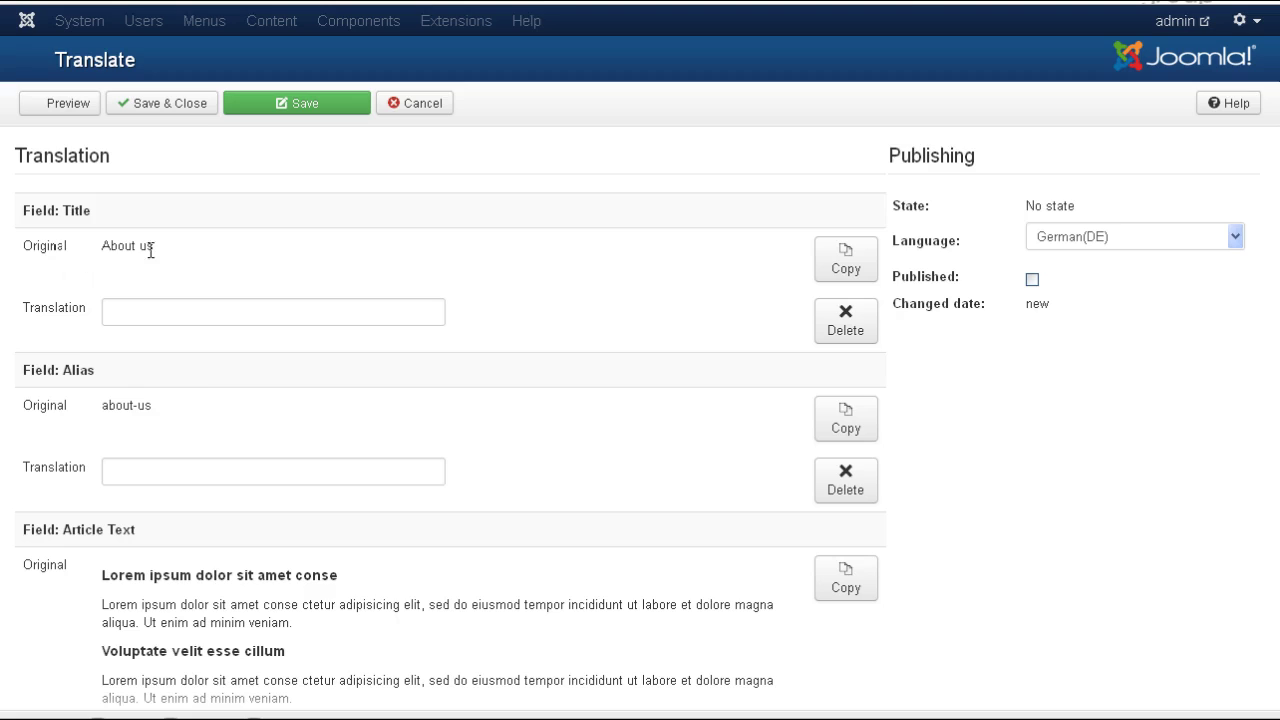
pyautogui.click(105, 312)
pyautogui.write('über uns')
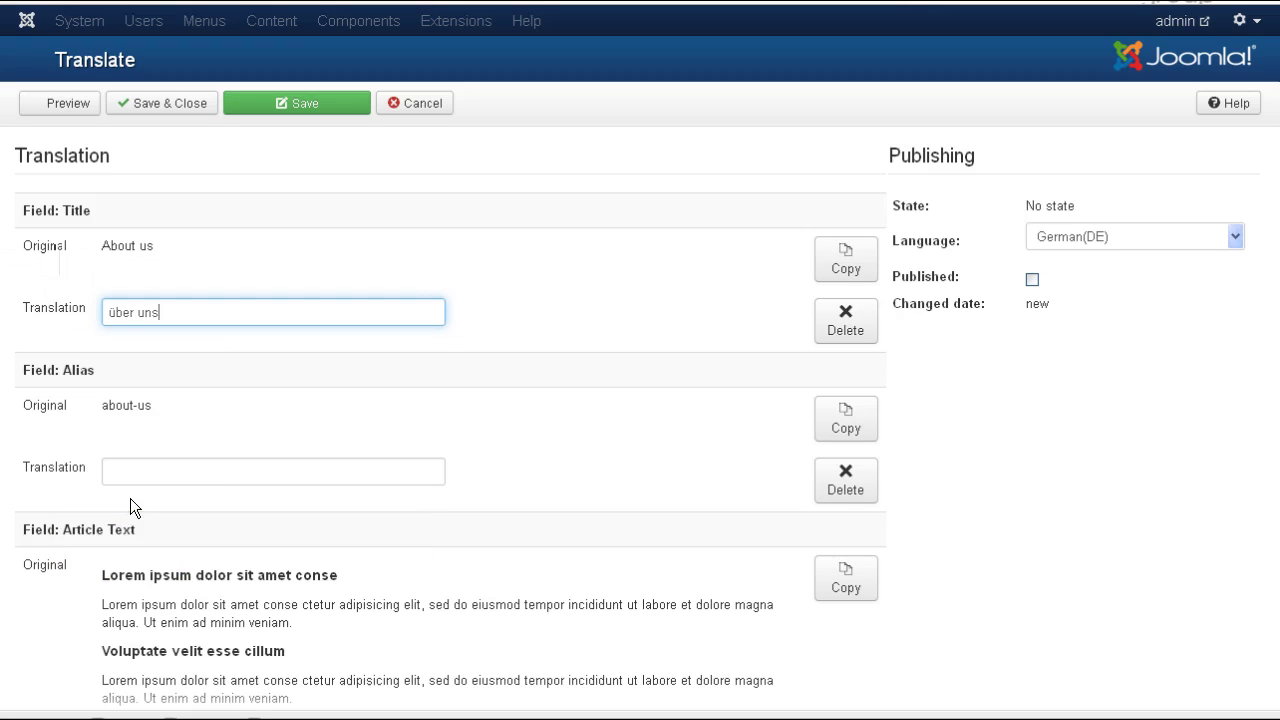
# - Enter "uber-uns" as the translated alias of the article
pyautogui.click(131, 471)
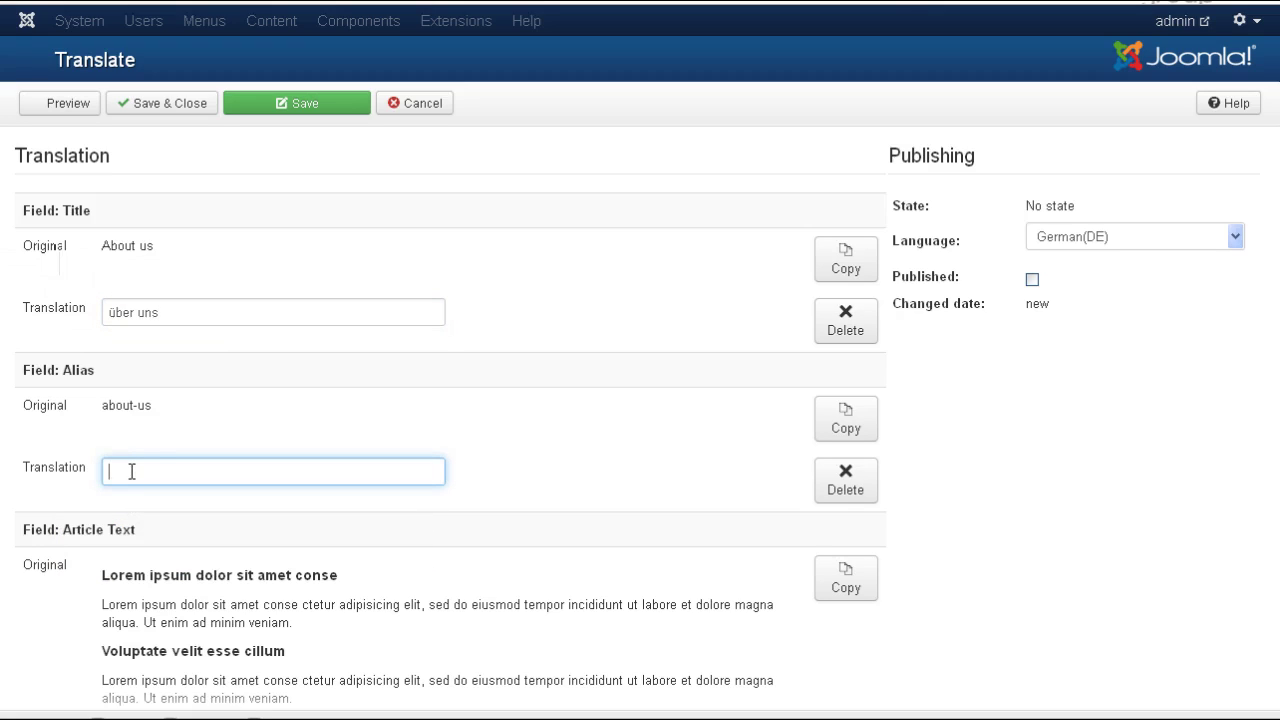
pyautogui.write('über uns')
pyautogui.press('BackSpace')
pyautogui.write('-')
pyautogui.press('Left')
pyautogui.press('Left')
pyautogui.press('Left')
pyautogui.press('Left')
pyautogui.press('BackSpace')
pyautogui.write('u')
# - Enter "translation text goes here" as the translation of the article text
pyautogui.scroll(-5, 405, 549)
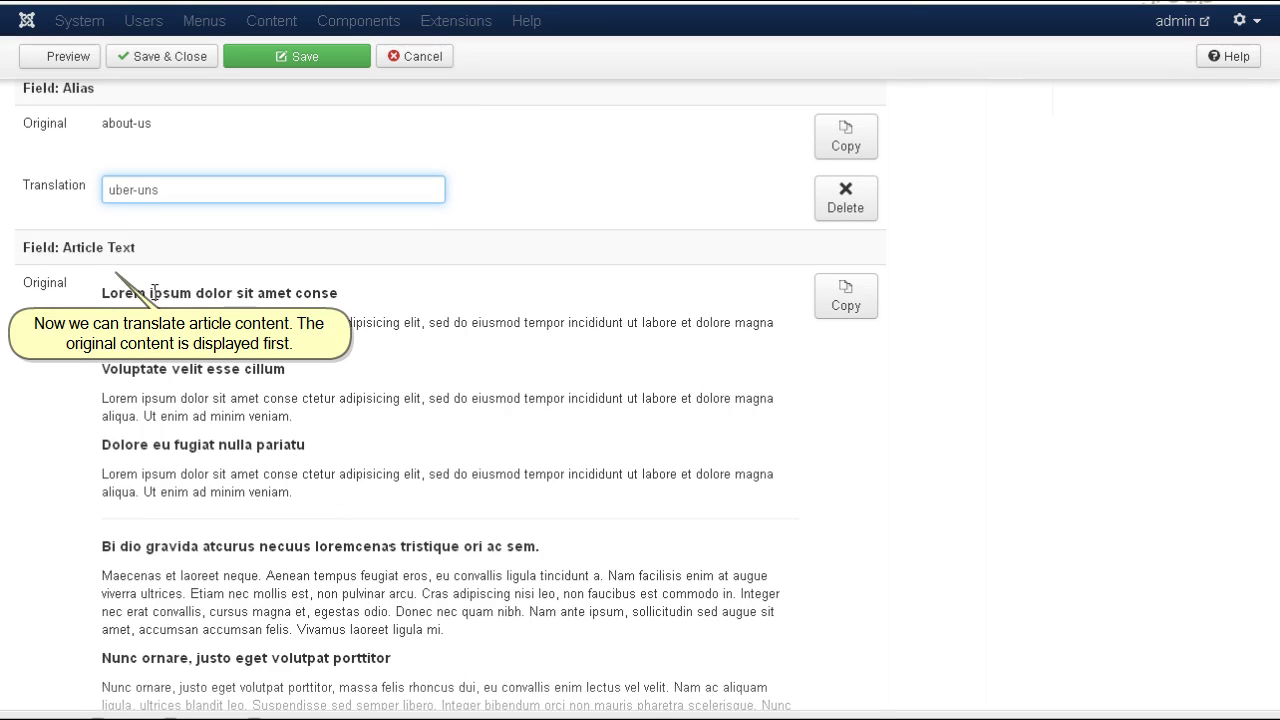
pyautogui.scroll(-5, 451, 537)
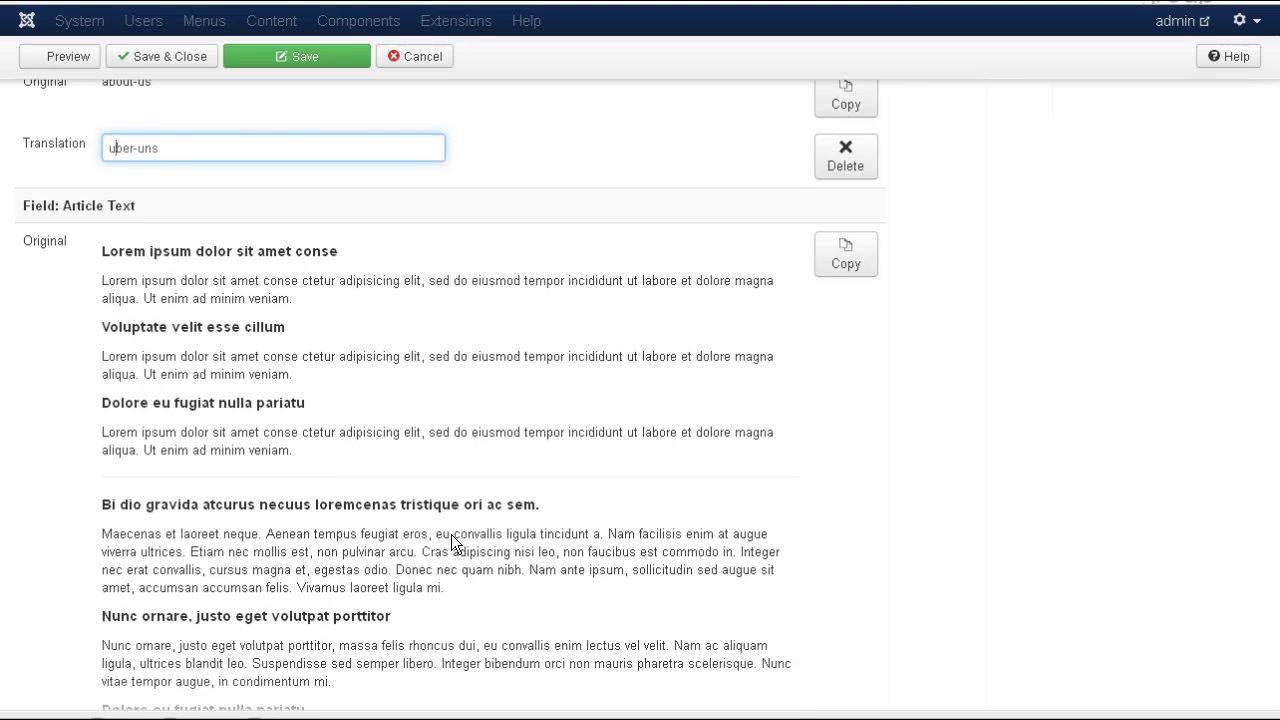
pyautogui.scroll(-4, 451, 540)
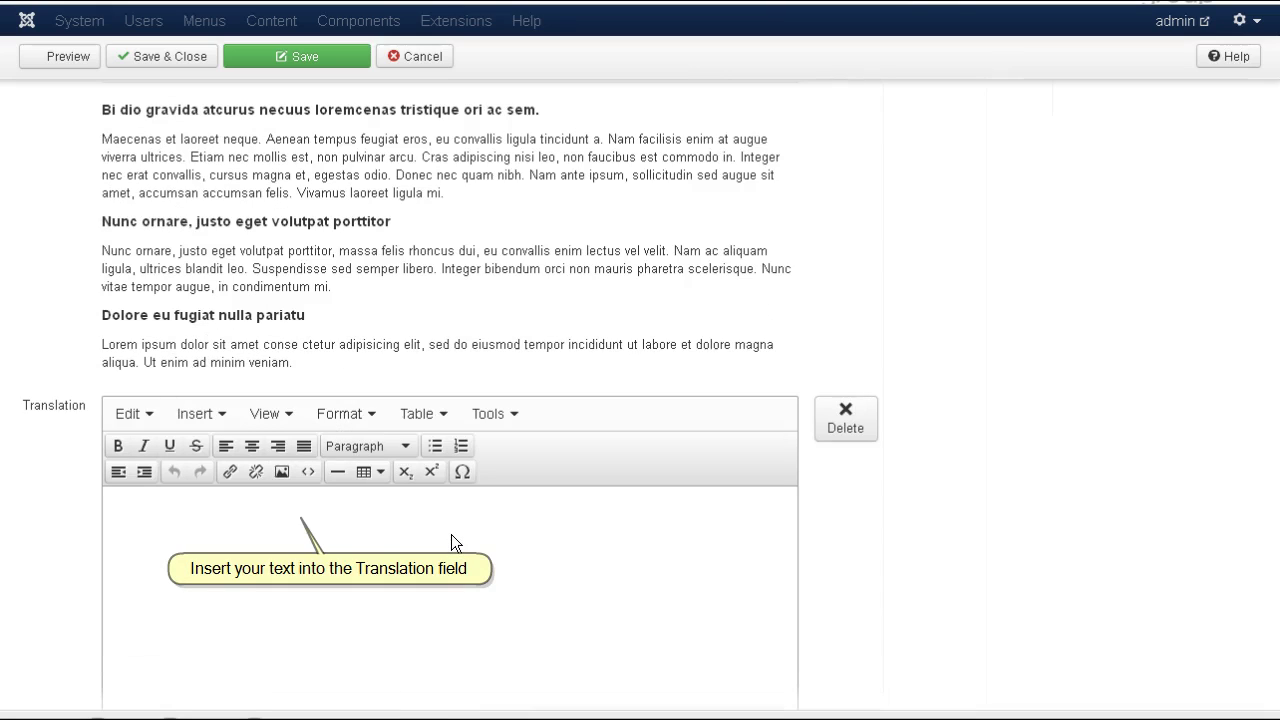
pyautogui.scroll(-3, 451, 534)
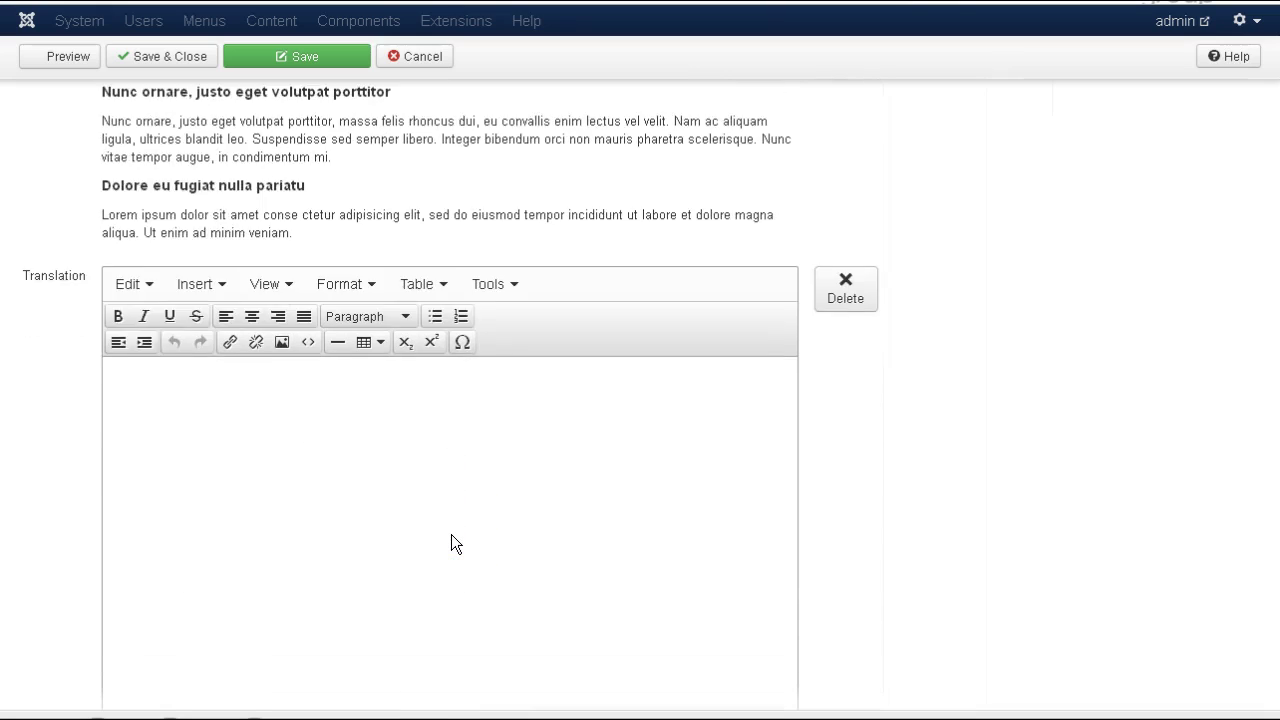
pyautogui.click(400, 423)
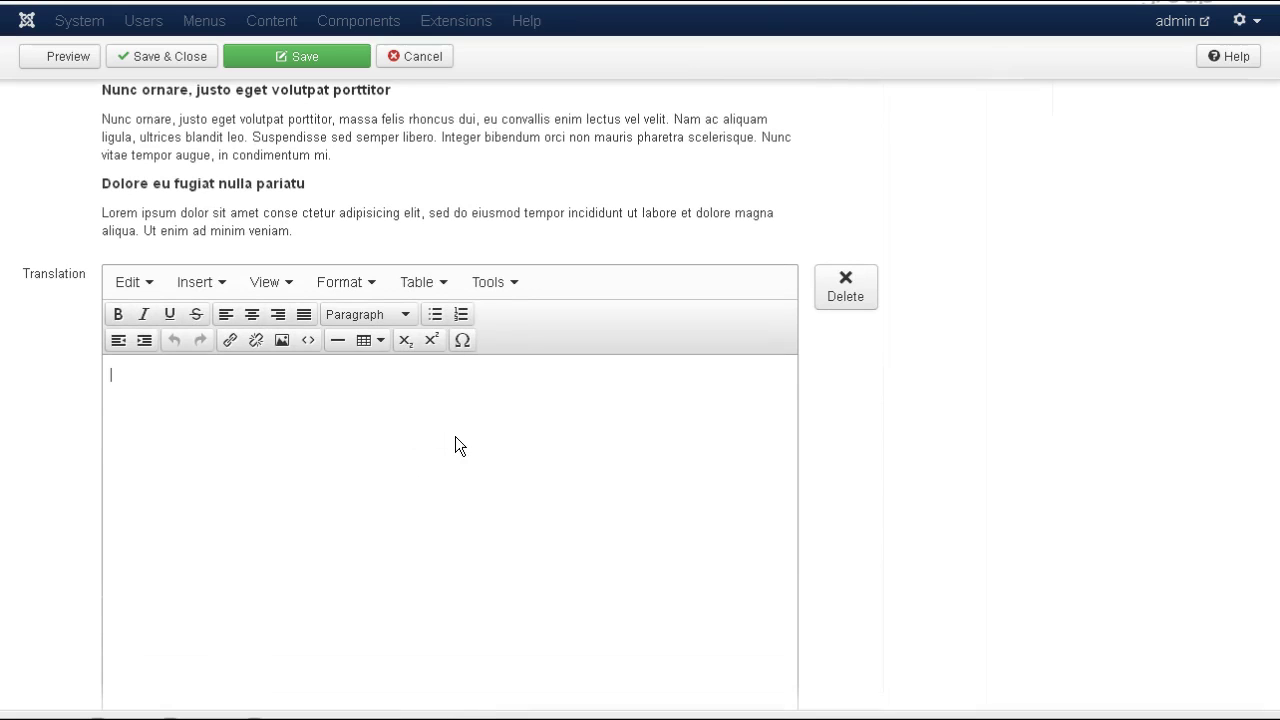
pyautogui.write('translation text goes h')
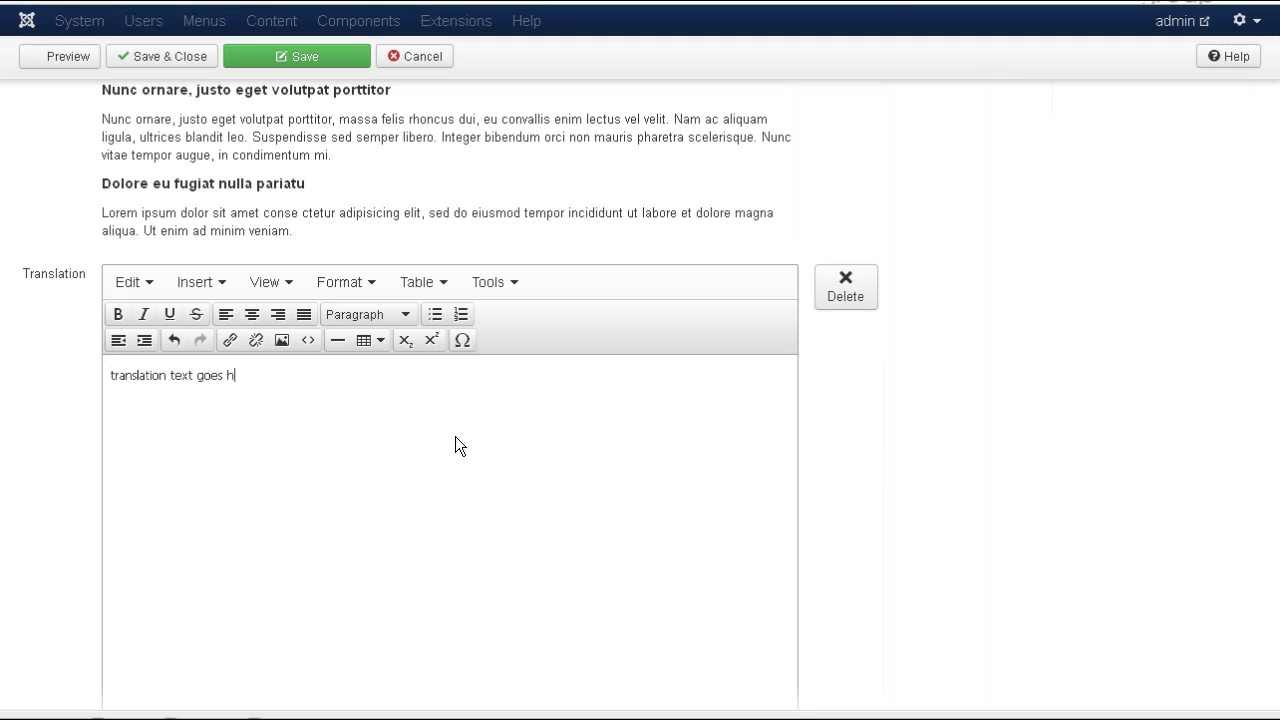
pyautogui.write('ere')
# - Examine the Metakey, Metadesc and Attributes fields below the article text translation
pyautogui.scroll(-1, 826, 445)
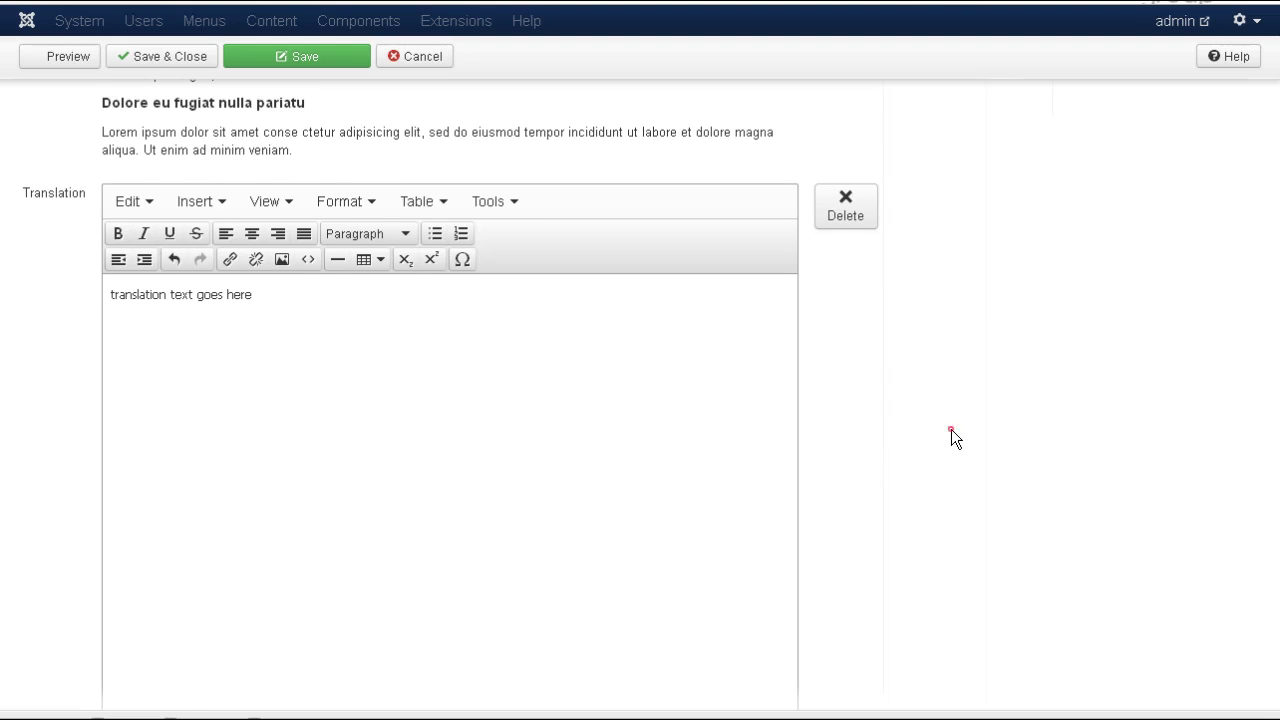
pyautogui.scroll(-5, 951, 429)
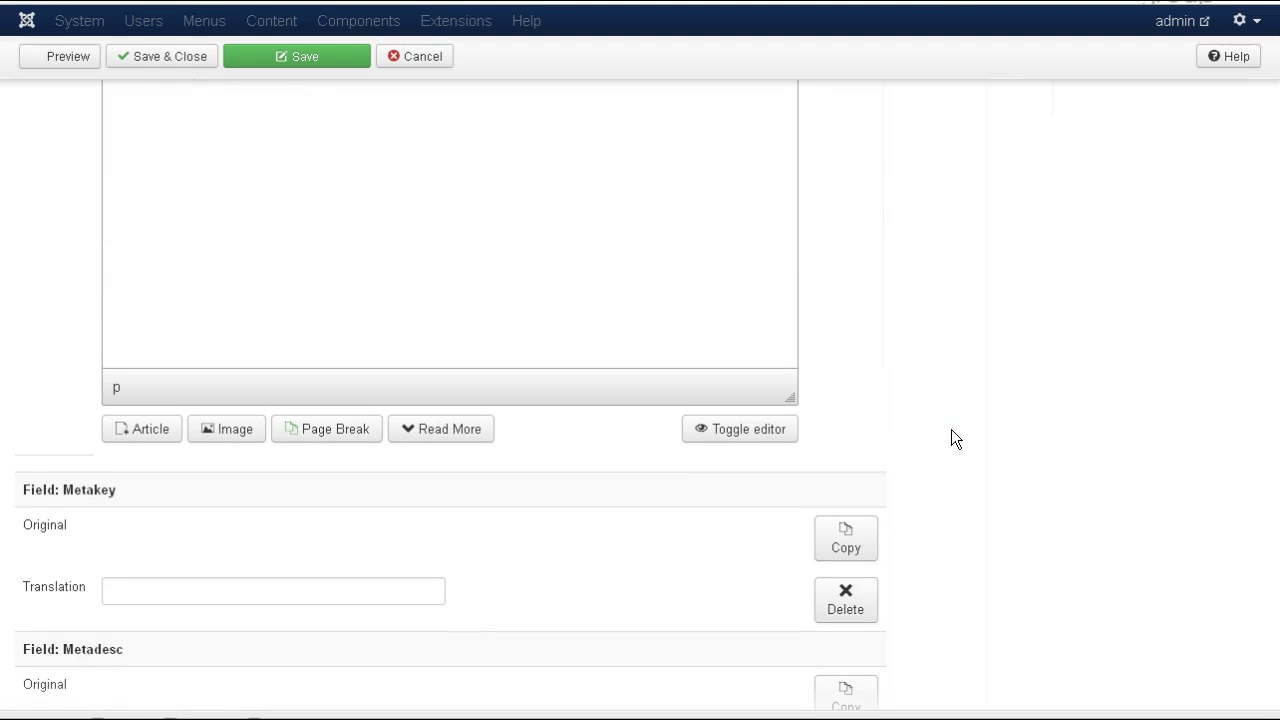
pyautogui.scroll(-1, 951, 429)
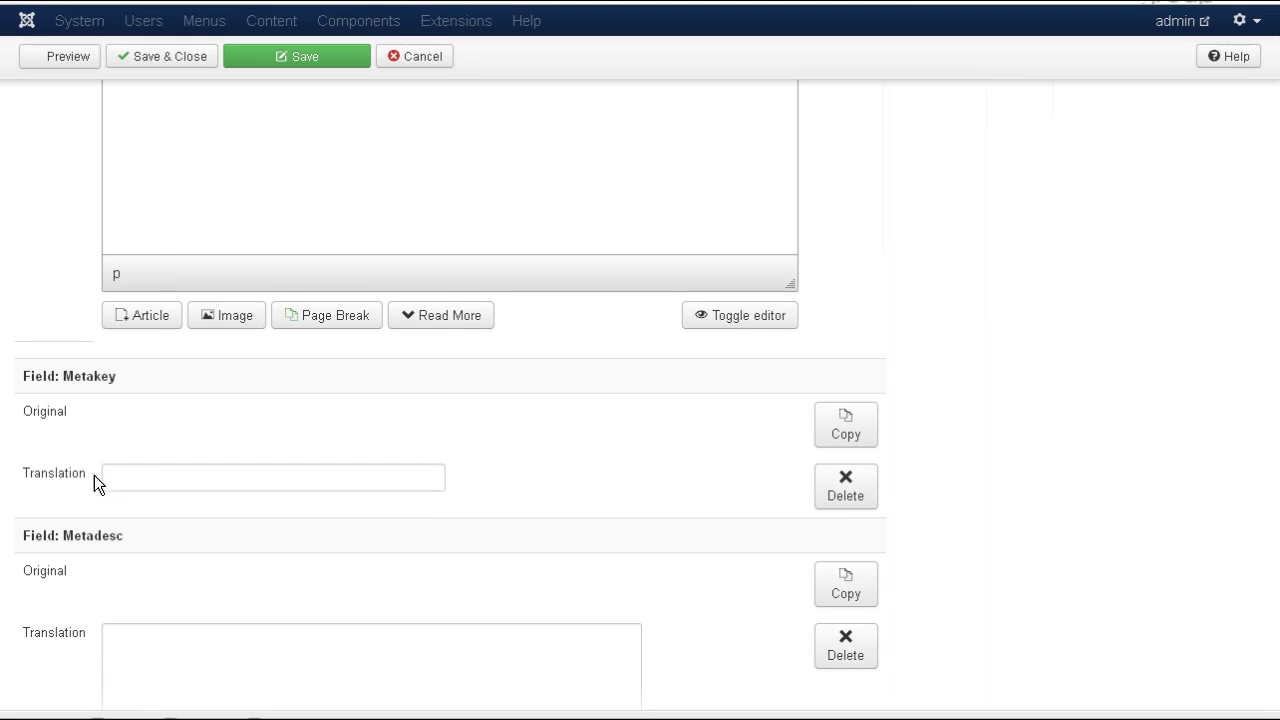
pyautogui.moveTo(17, 418); pyautogui.dragTo(116, 412)
pyautogui.click(122, 412)
pyautogui.scroll(-5, 248, 571)
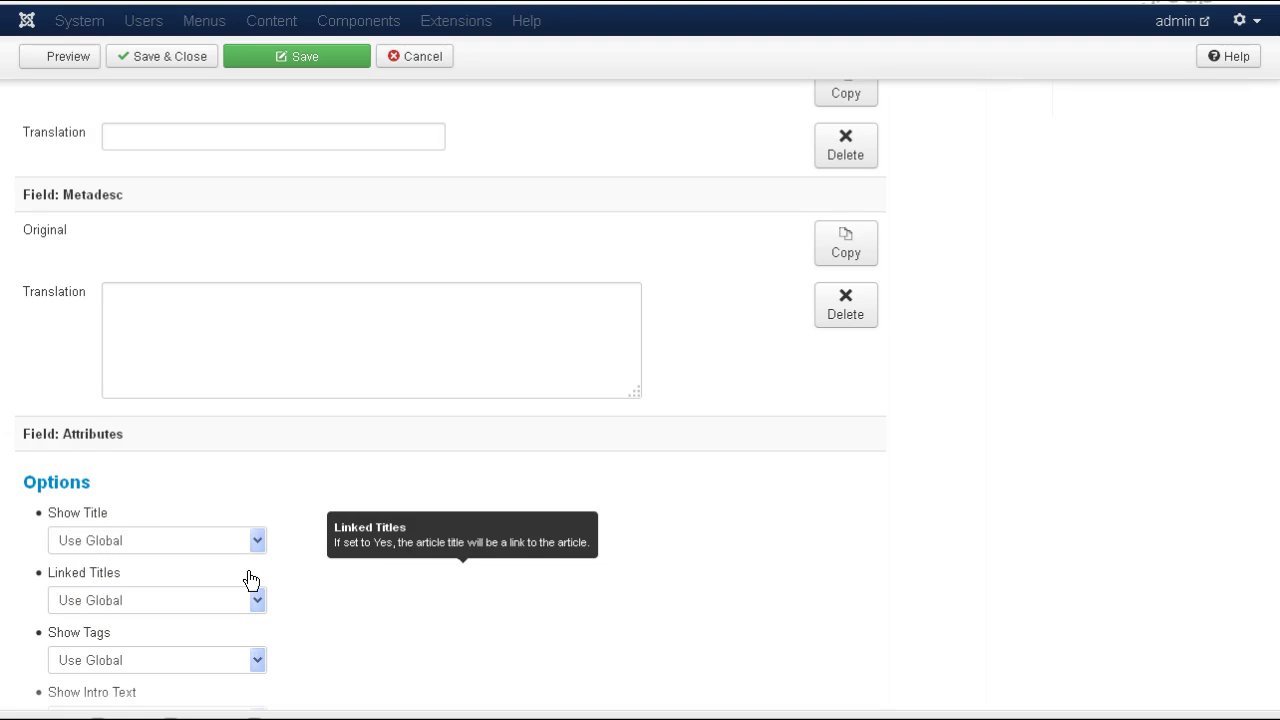
pyautogui.scroll(-3, 300, 588)
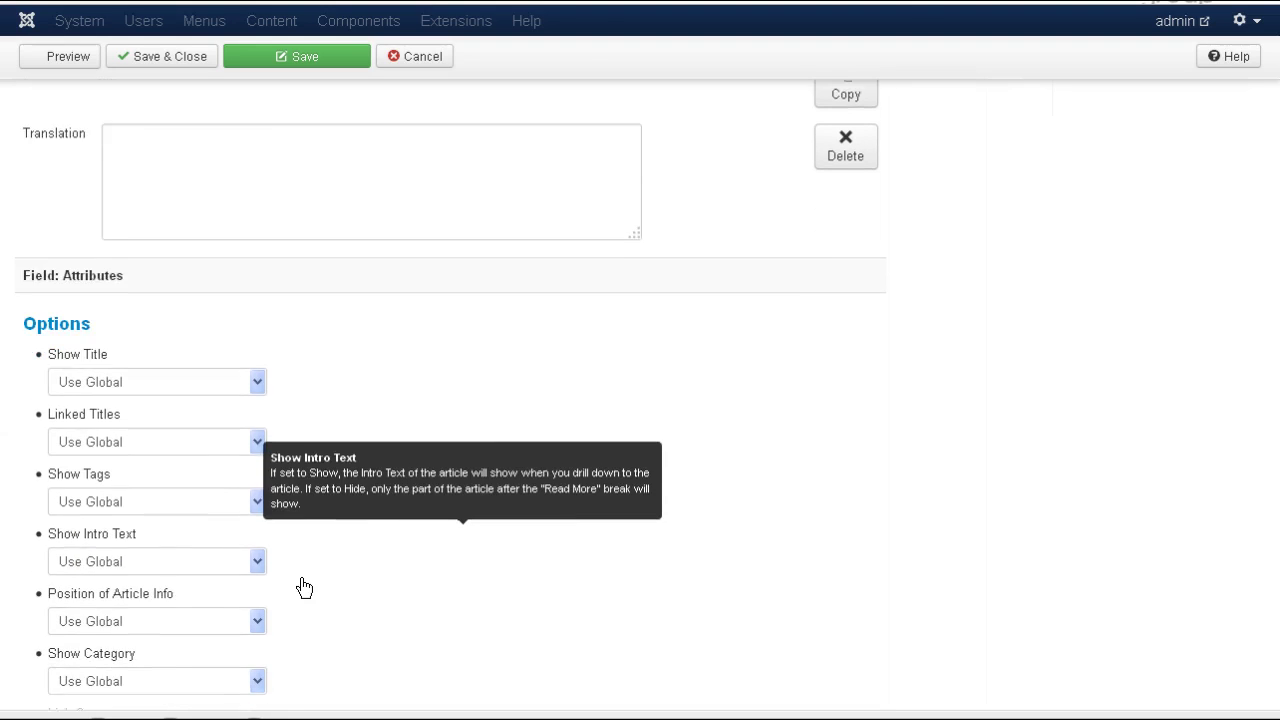
pyautogui.scroll(-1, 304, 588)
# - Mark the German translation of the About us article as published and save it
pyautogui.scroll(10, 852, 550)
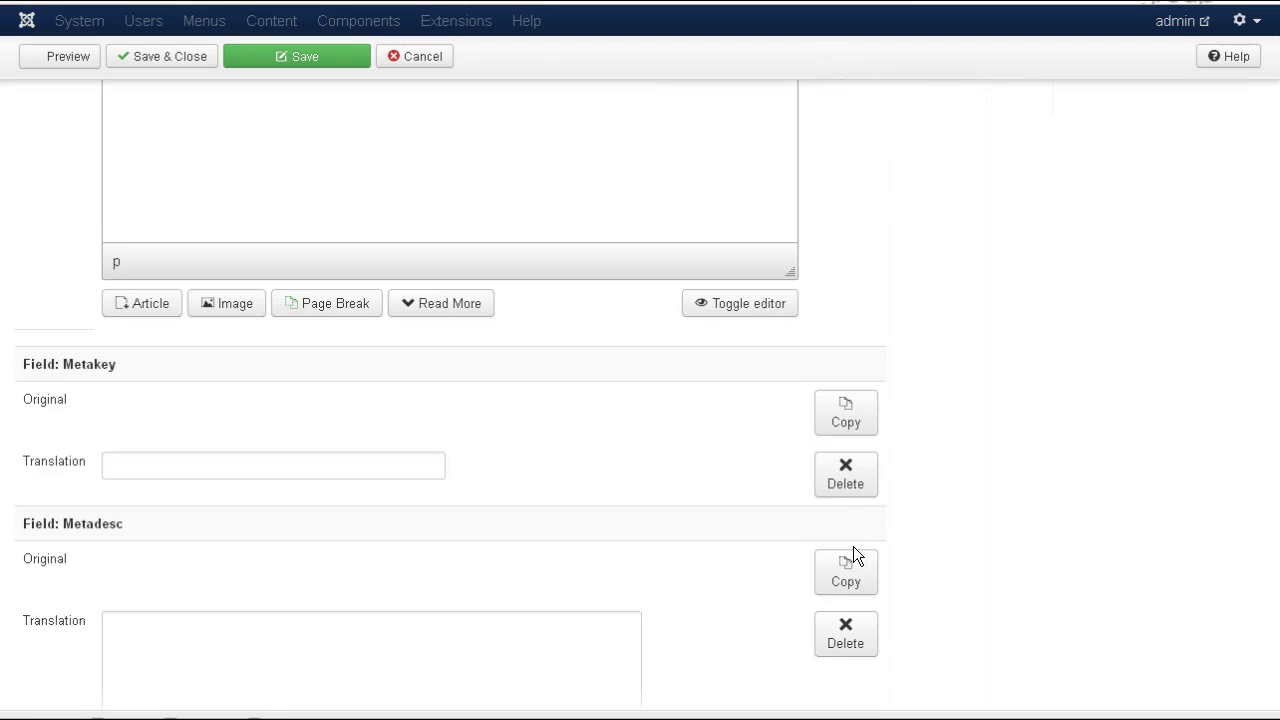
pyautogui.scroll(15, 853, 546)
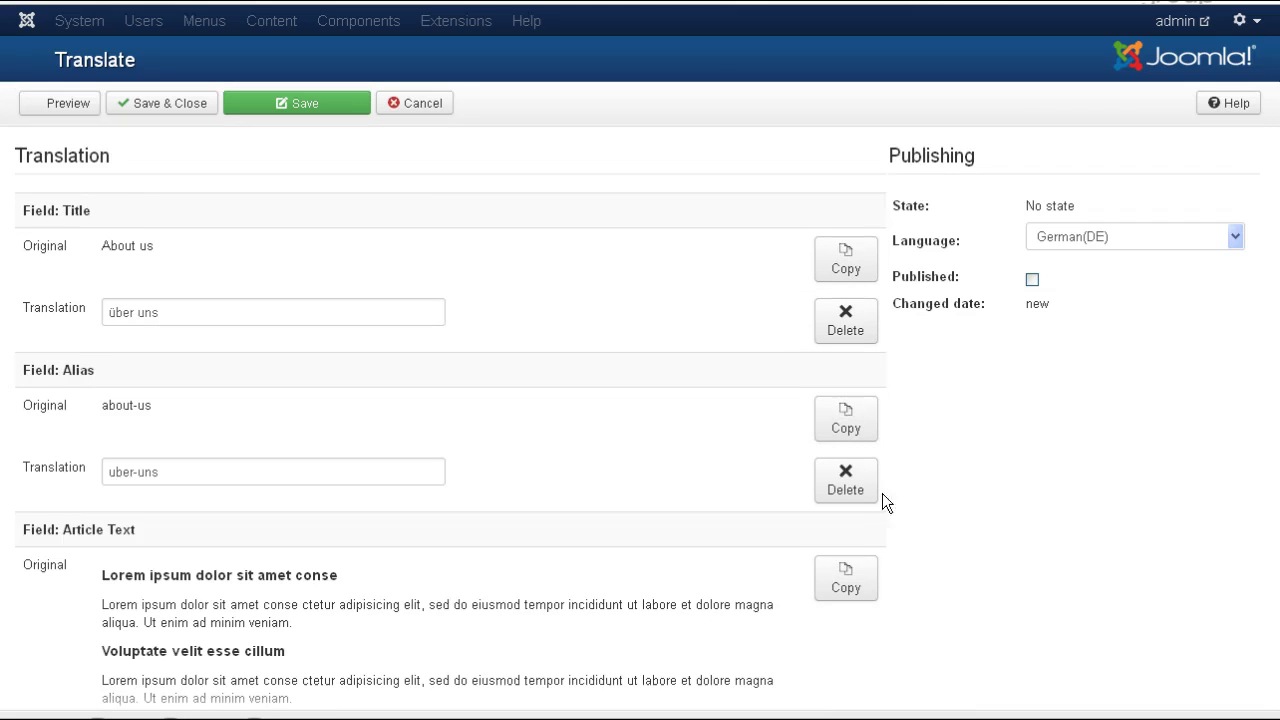
pyautogui.click(1032, 280)
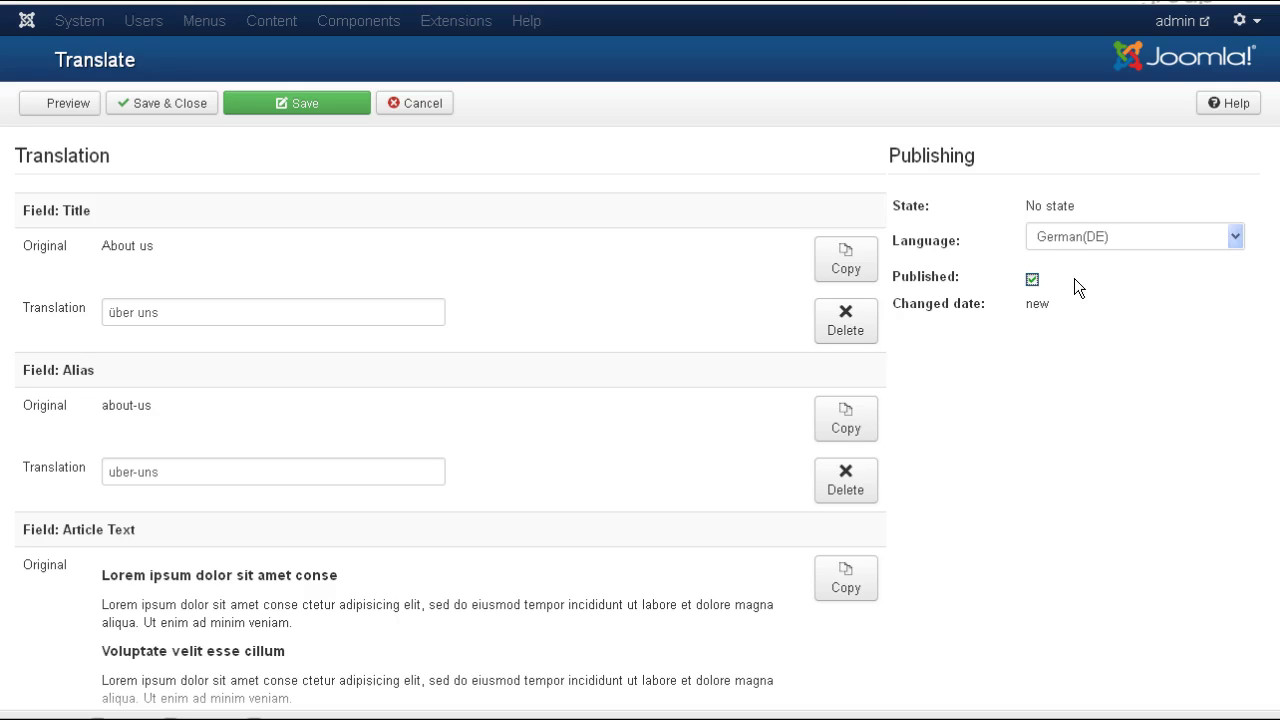
pyautogui.click(284, 110)
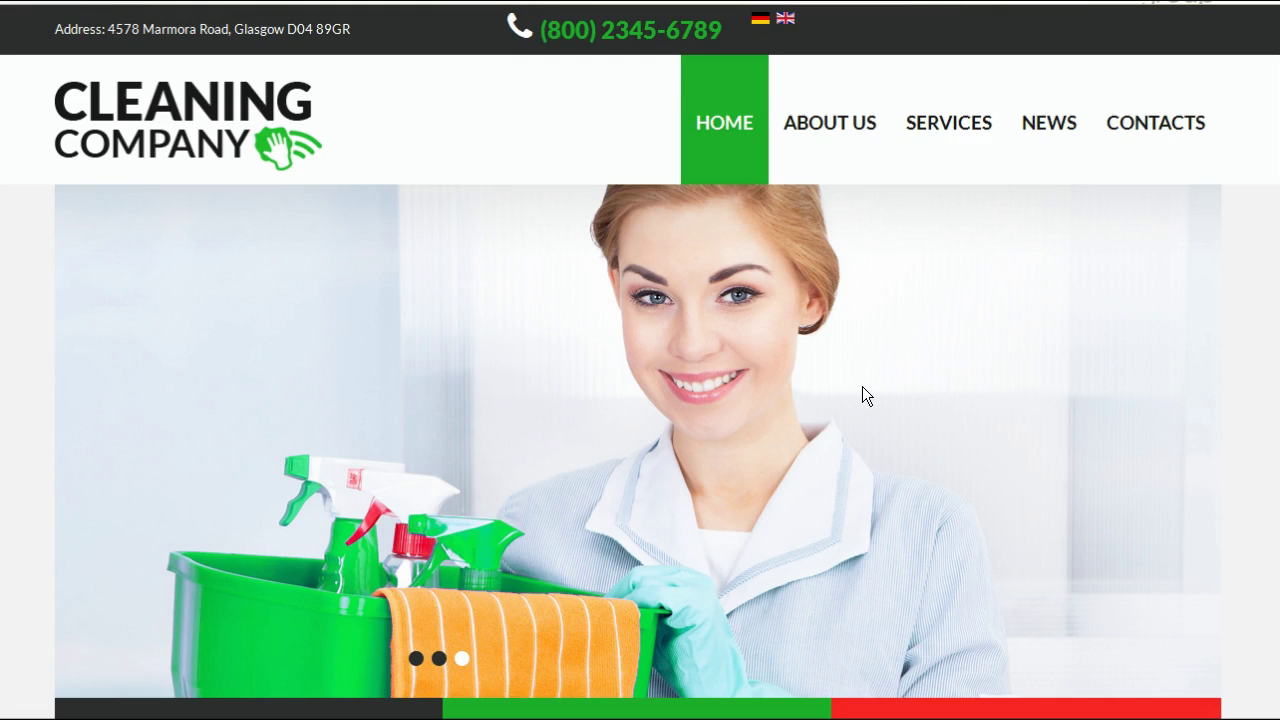
# - Switch to the website's home page and reload it to check the About Us section
pyautogui.scroll(-5, 872, 394)
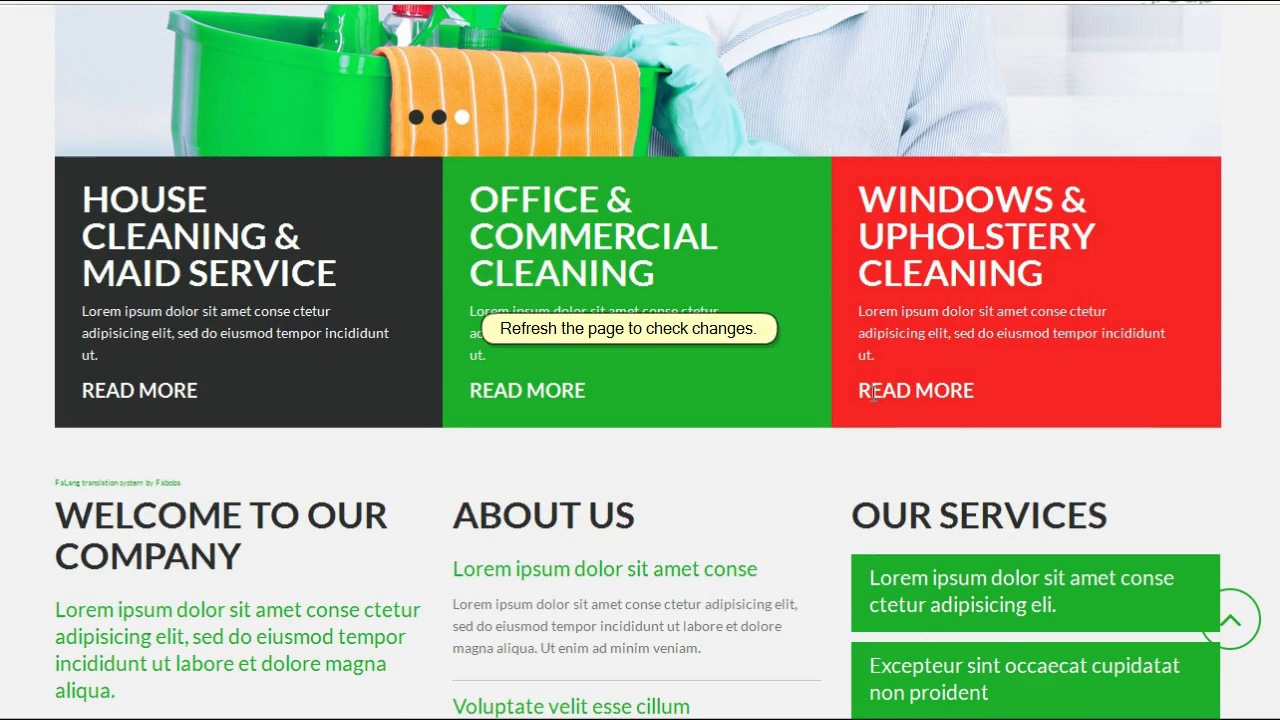
pyautogui.scroll(-3, 872, 394)
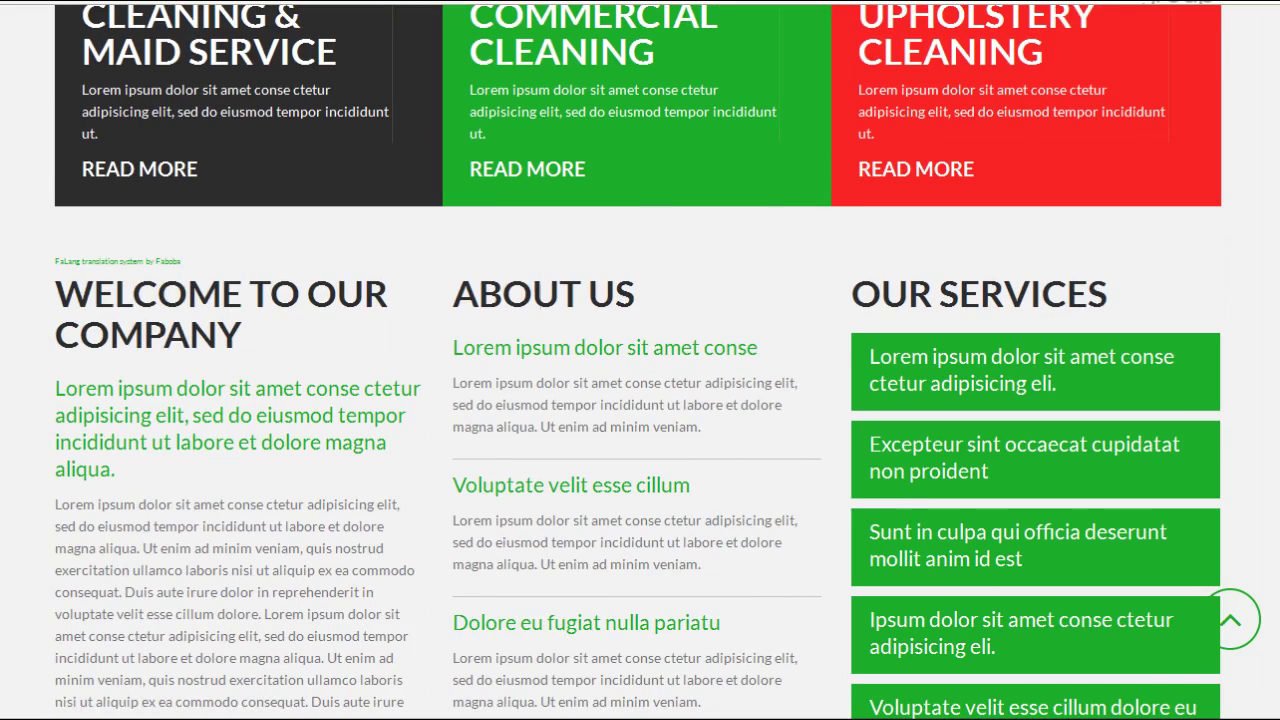
pyautogui.press('F5')
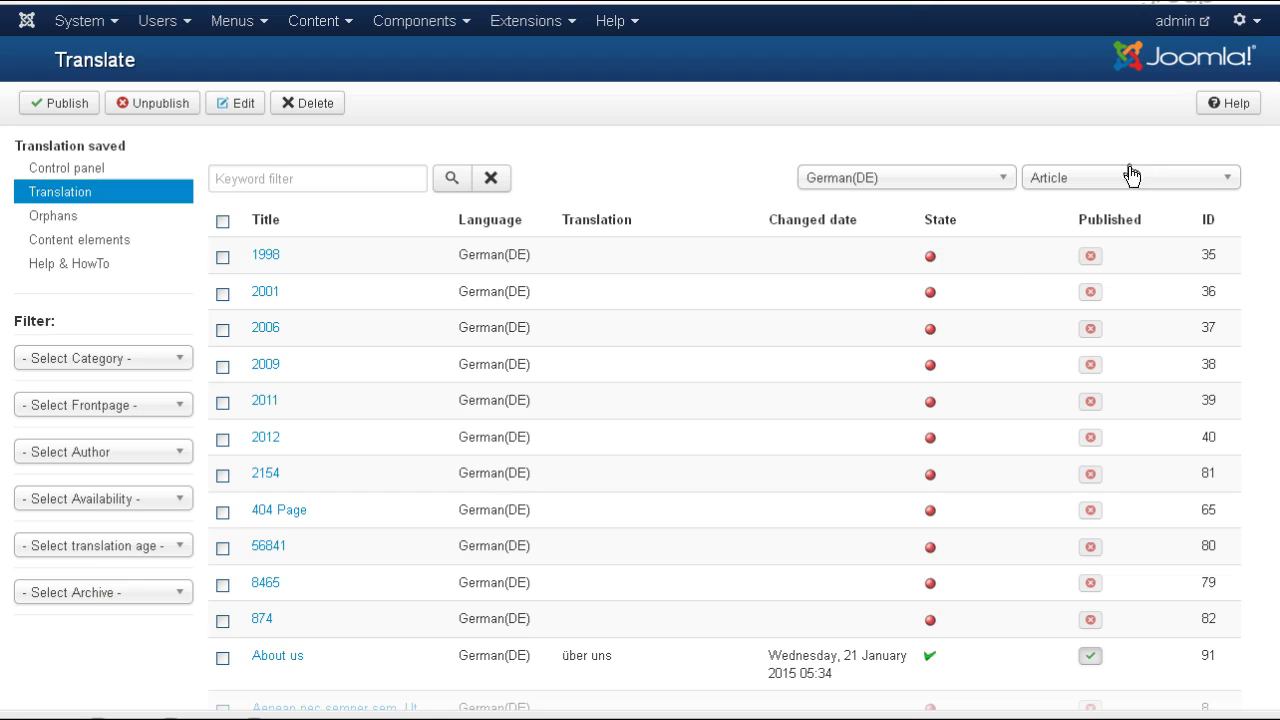
# - Back in the FaLang translation list, switch the content element to Modules and open the About us module
pyautogui.click(1129, 171)
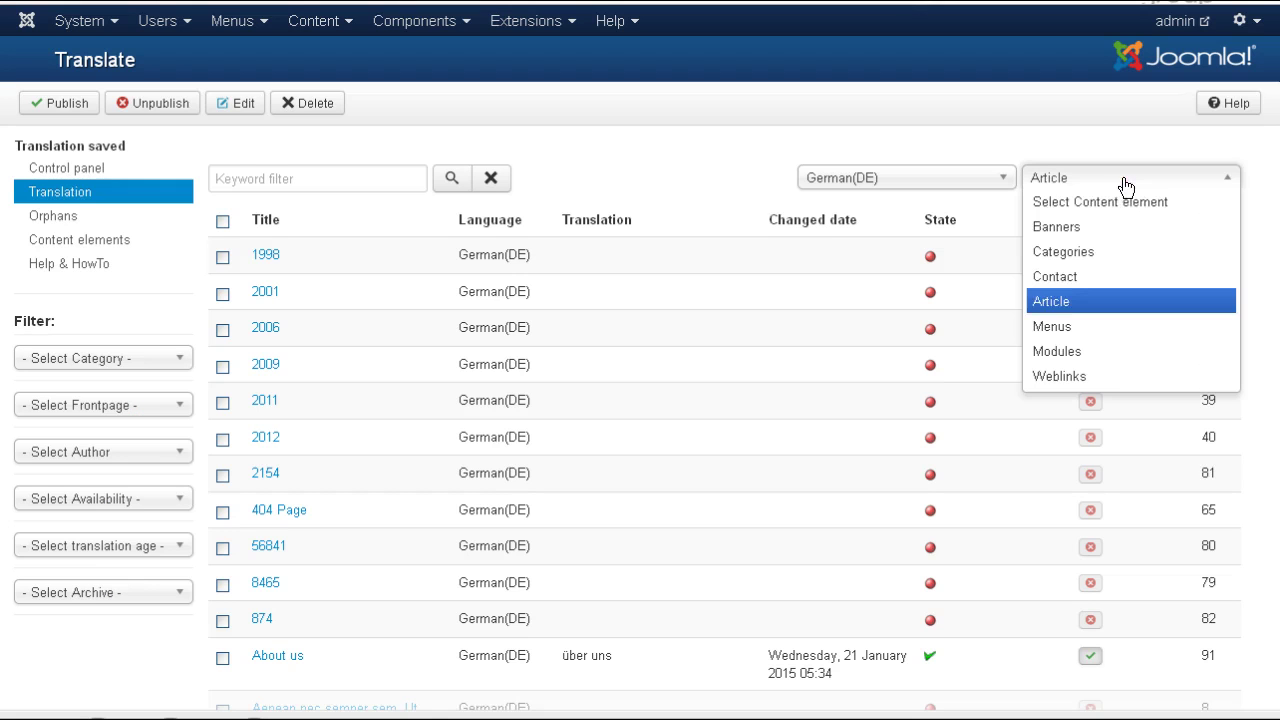
pyautogui.click(1094, 351)
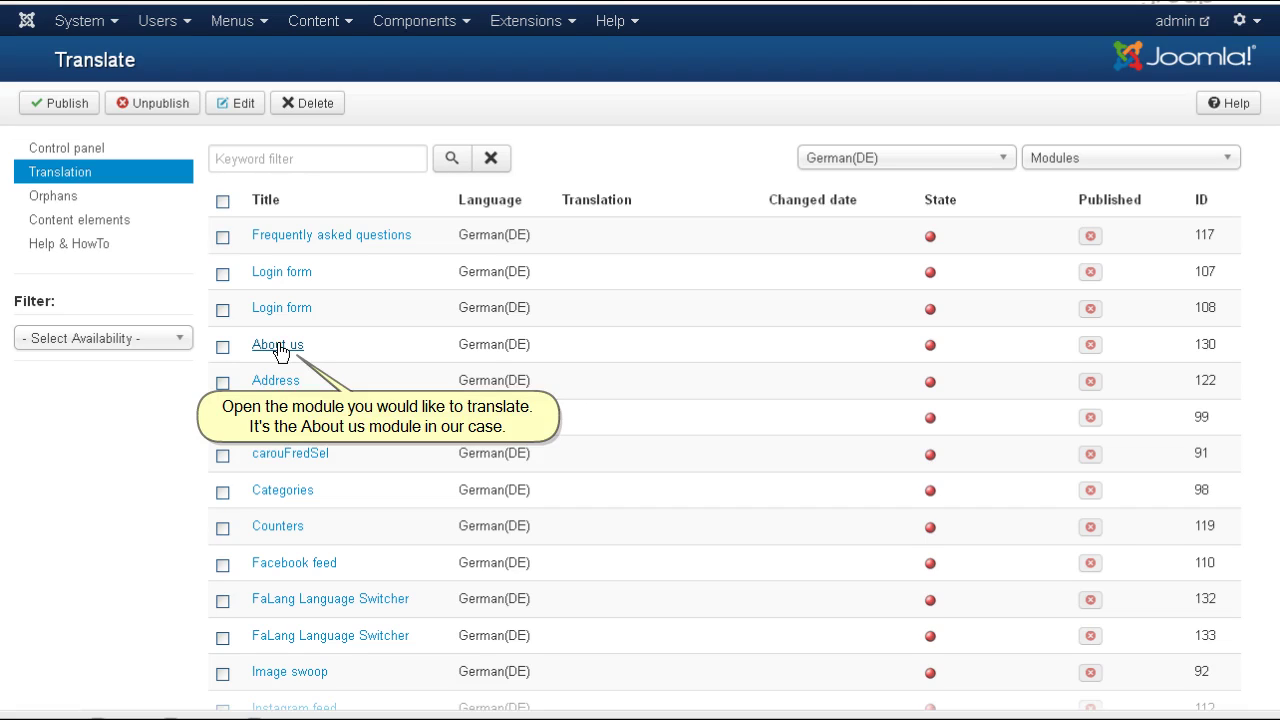
pyautogui.click(278, 345)
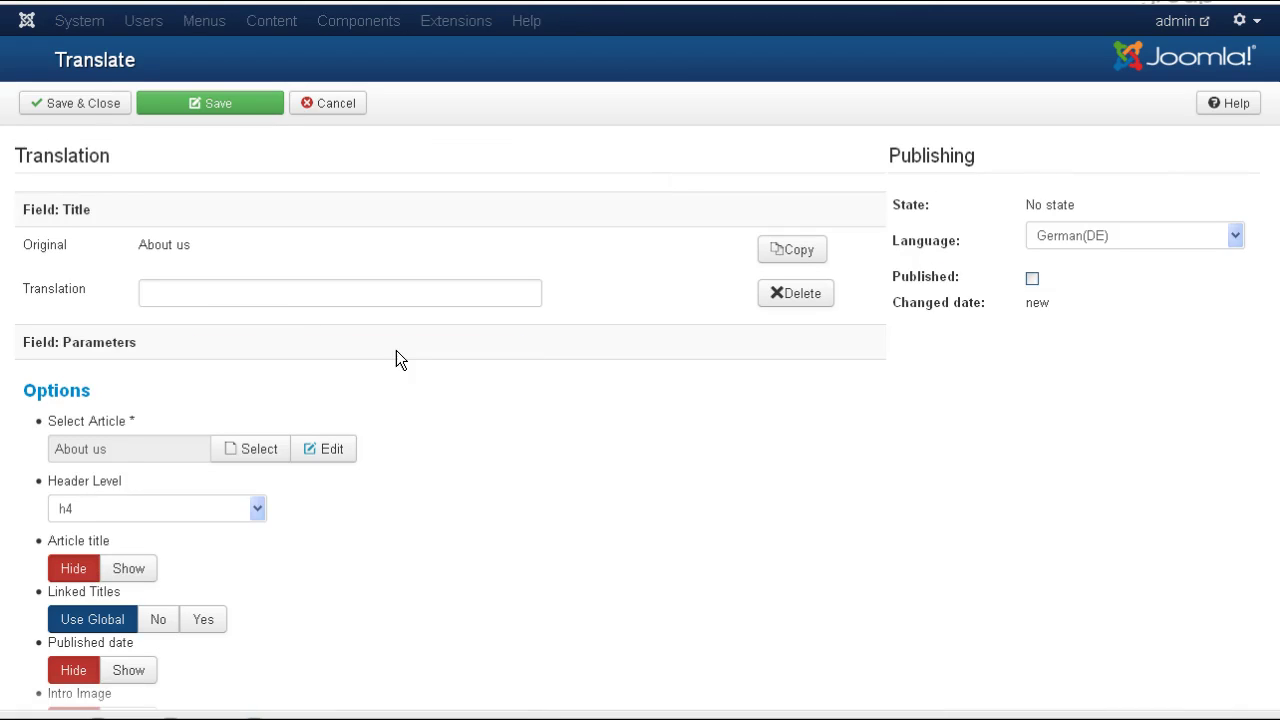
# - Enter "über uns" as the module's translated title, mark the translation as published, then save and close it
pyautogui.click(237, 294)
pyautogui.write('über uns')
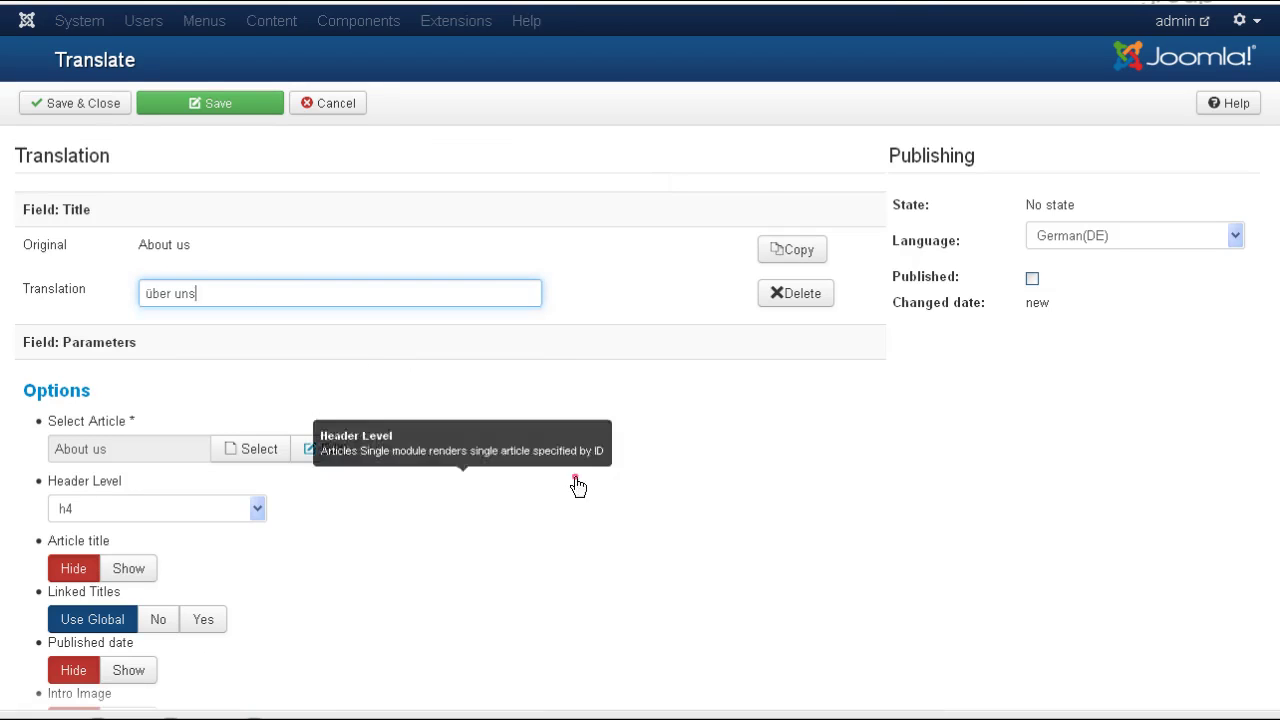
pyautogui.click(1033, 281)
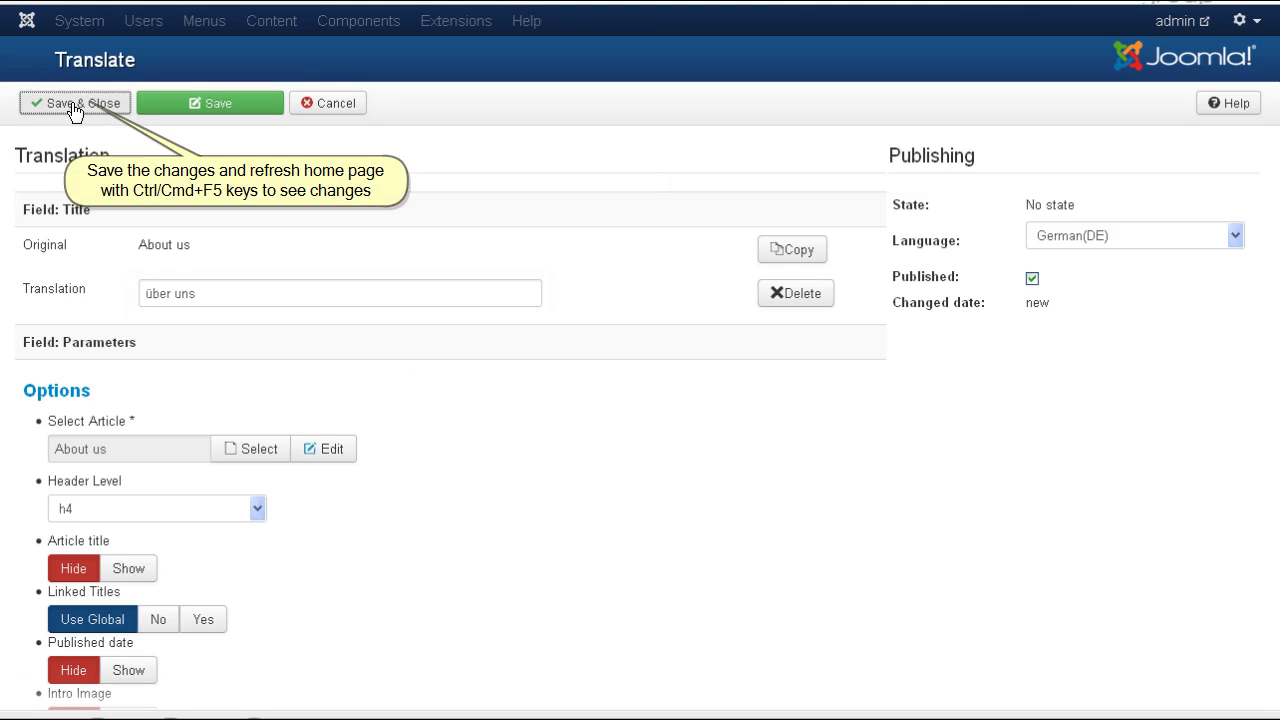
pyautogui.click(73, 104)
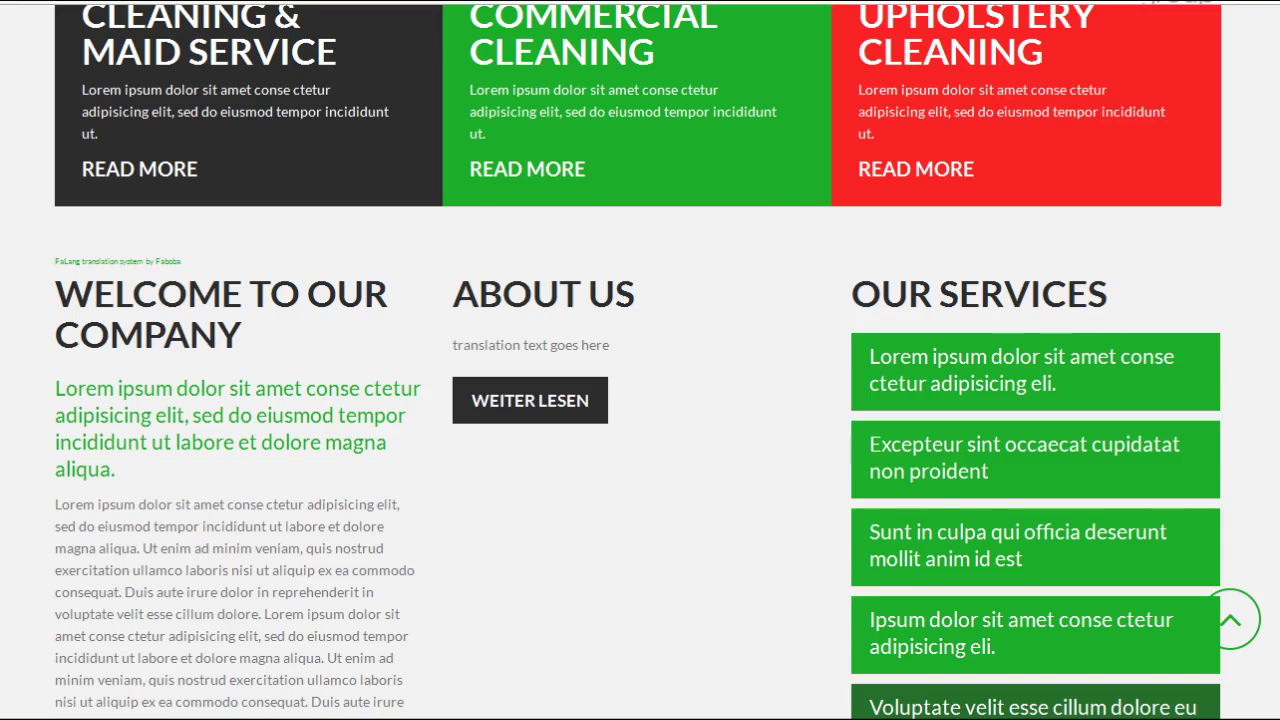
# - Reload the website's home page without the cache and check the title of the About Us module
pyautogui.hotkey('ctrl', 'F5')
pyautogui.scroll(-4, 1083, 450)
pyautogui.scroll(-3, 1083, 450)
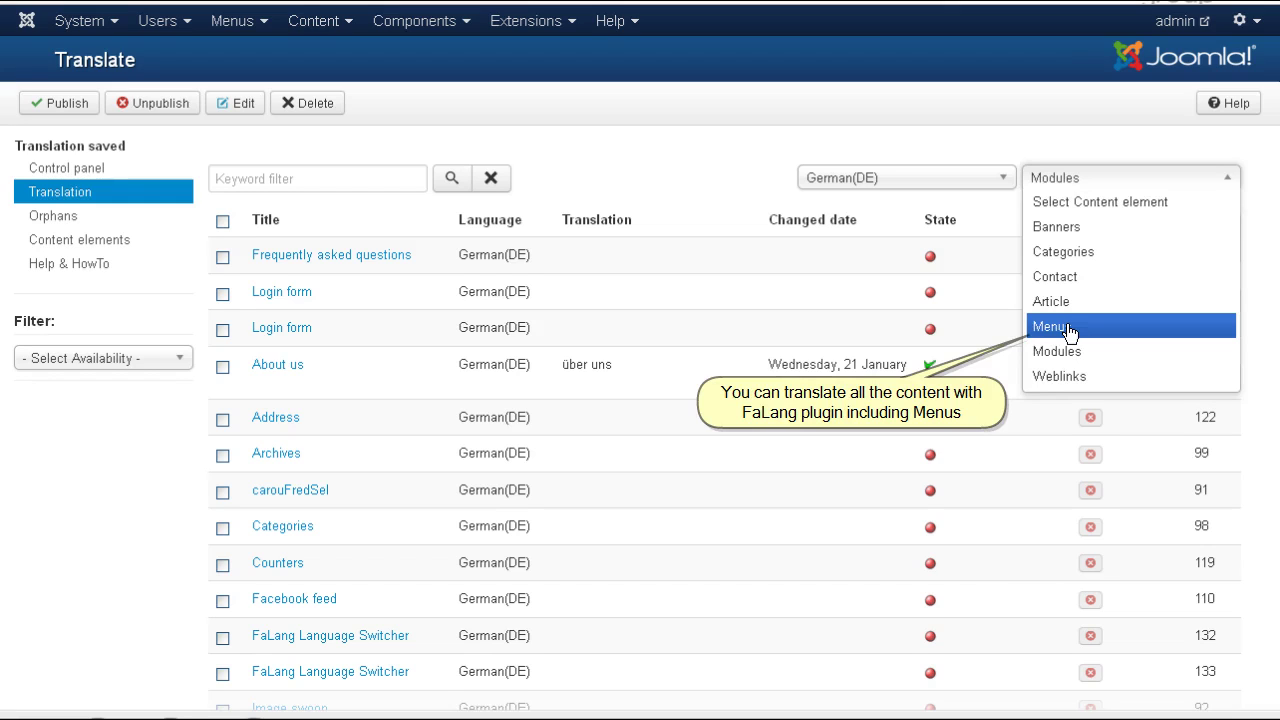
# - Open the About us item under the Menus content element for German translation and enter "über uns" as its translated name
pyautogui.click(1066, 326)
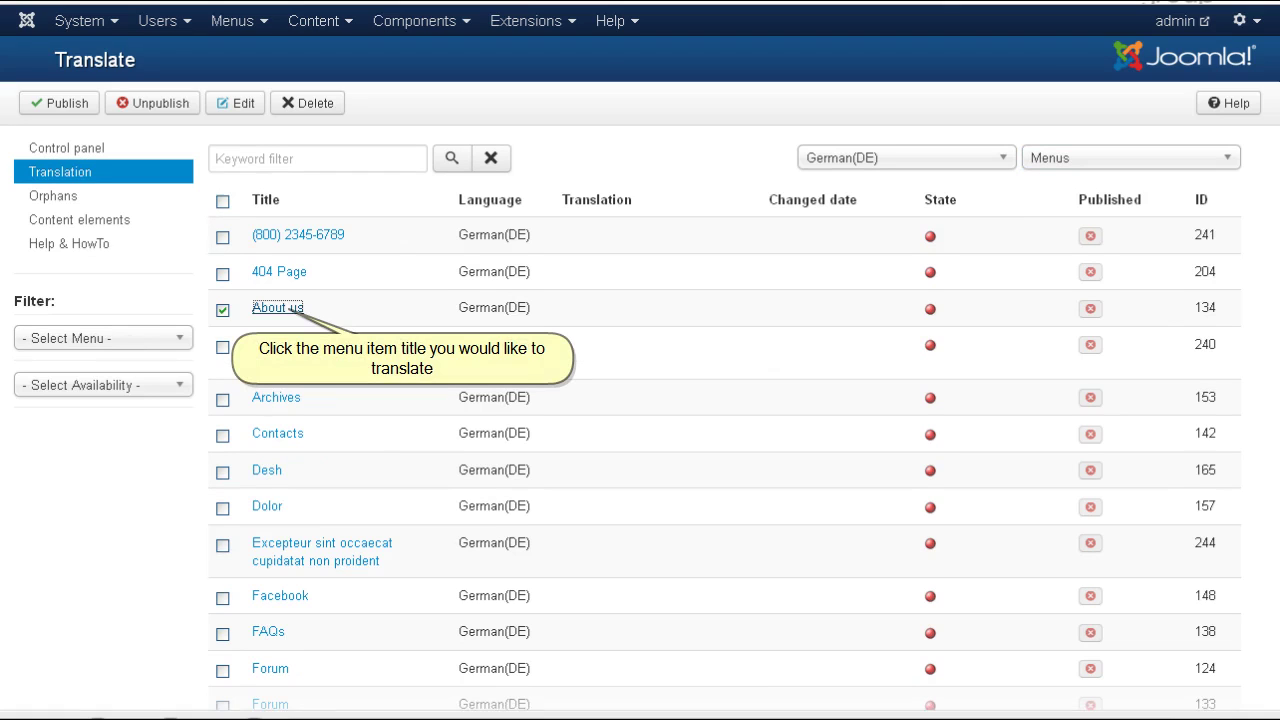
pyautogui.click(277, 307)
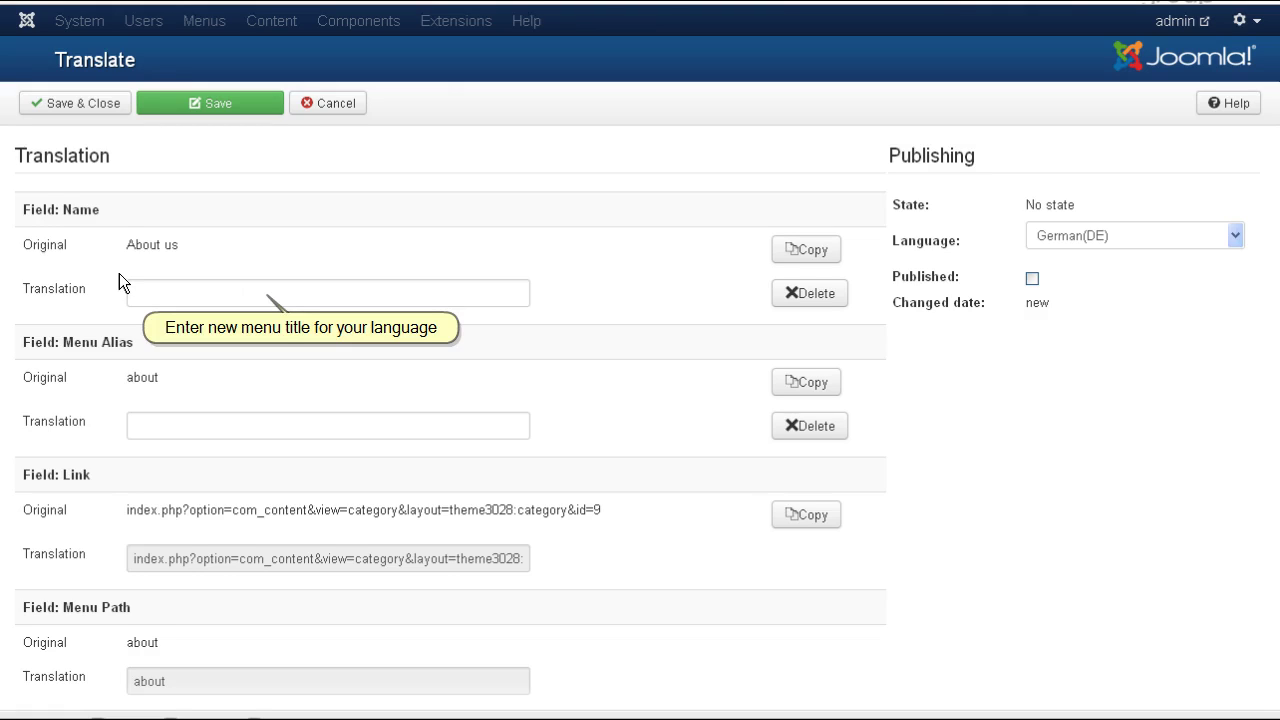
pyautogui.click(150, 287)
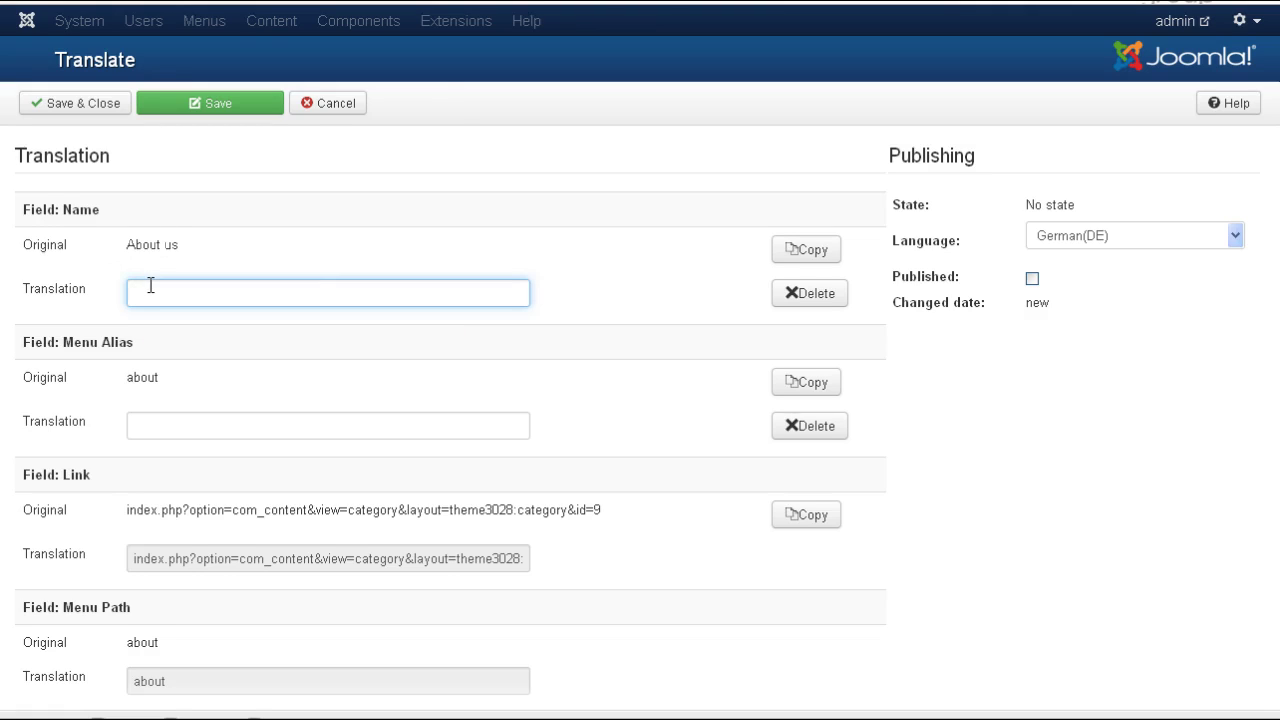
pyautogui.write('über uns')
pyautogui.press('Down')
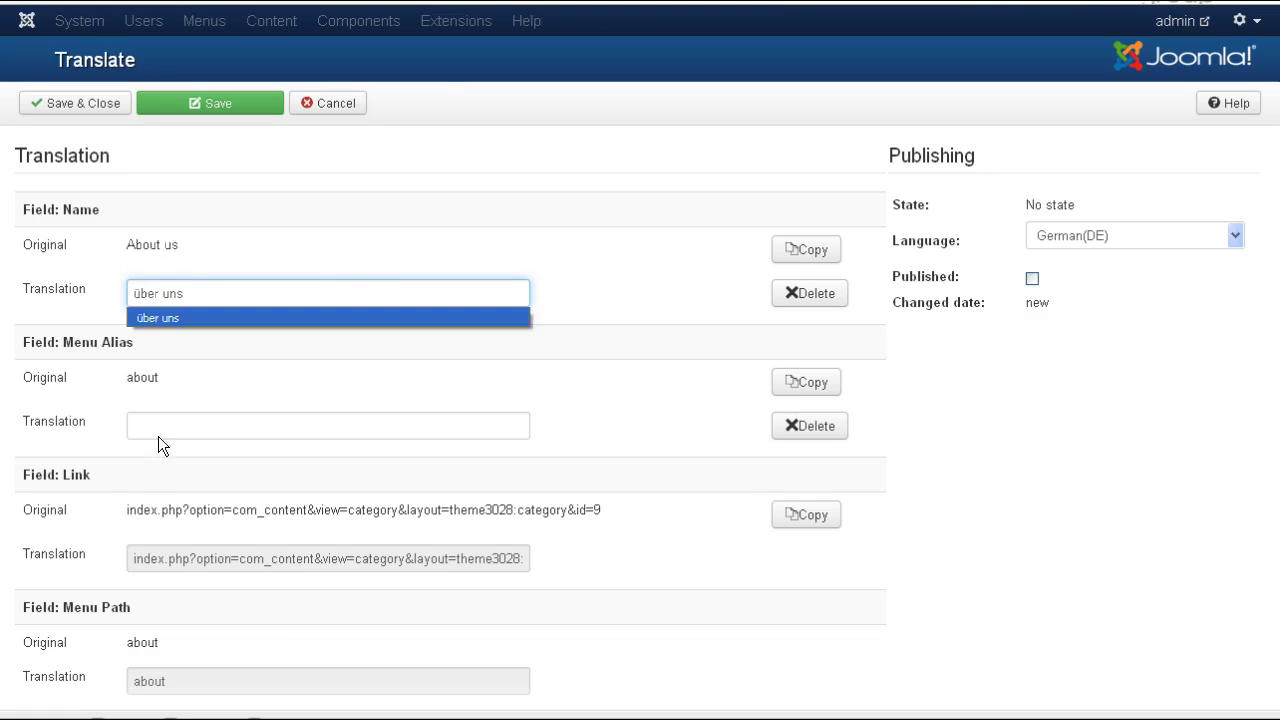
# - Set the translated menu alias to "uber", then save and close the translation as published
pyautogui.click(163, 415)
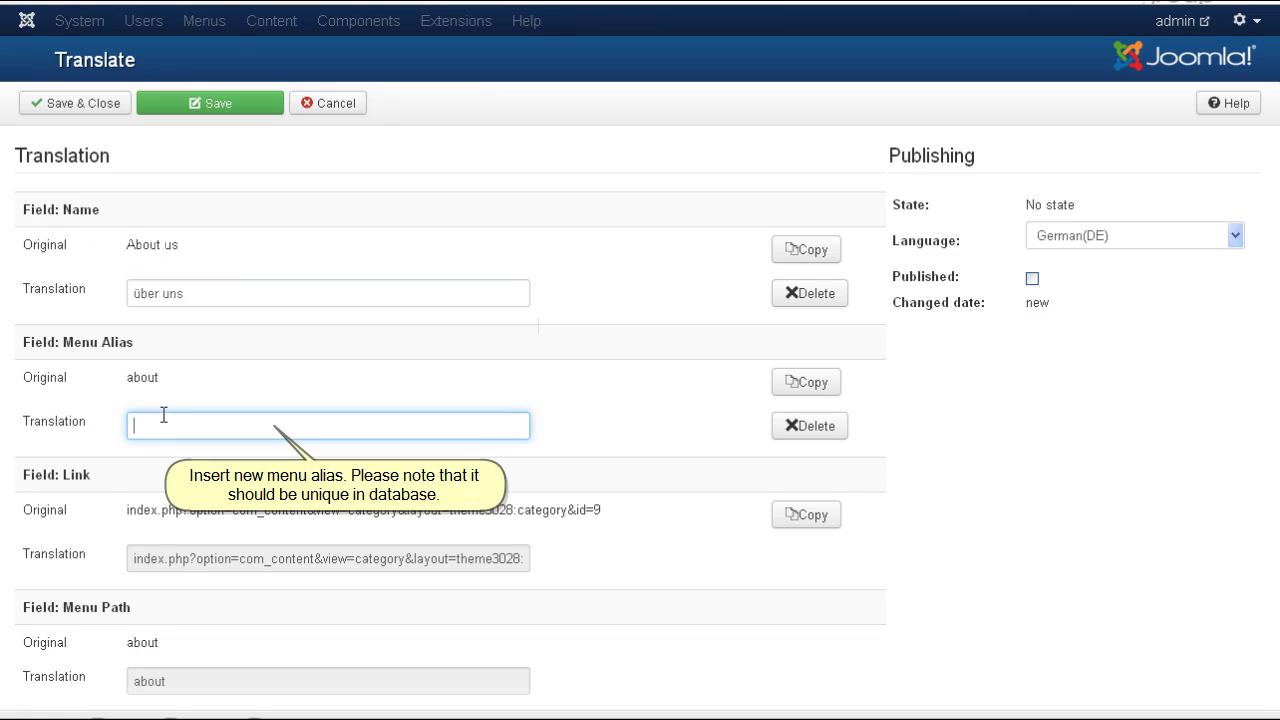
pyautogui.write('über uns')
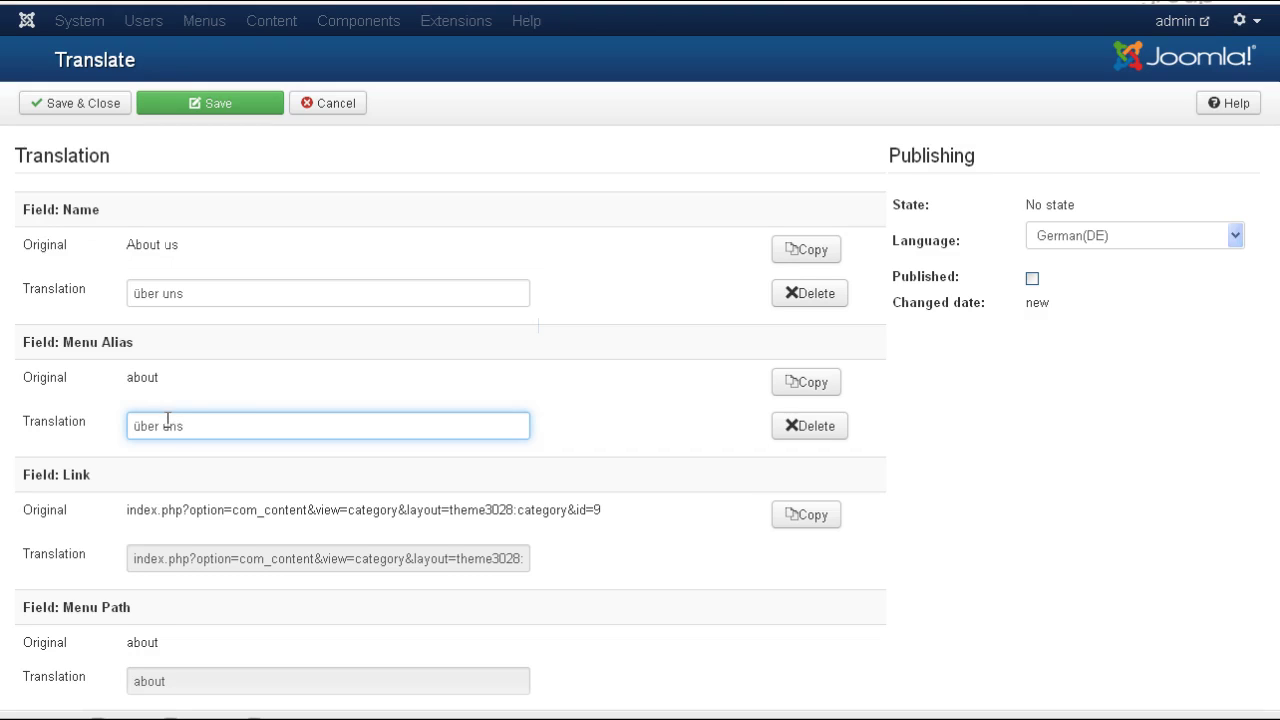
pyautogui.moveTo(137, 425); pyautogui.dragTo(337, 434)
pyautogui.write('uber')
pyautogui.press('Escape')
pyautogui.click(700, 449)
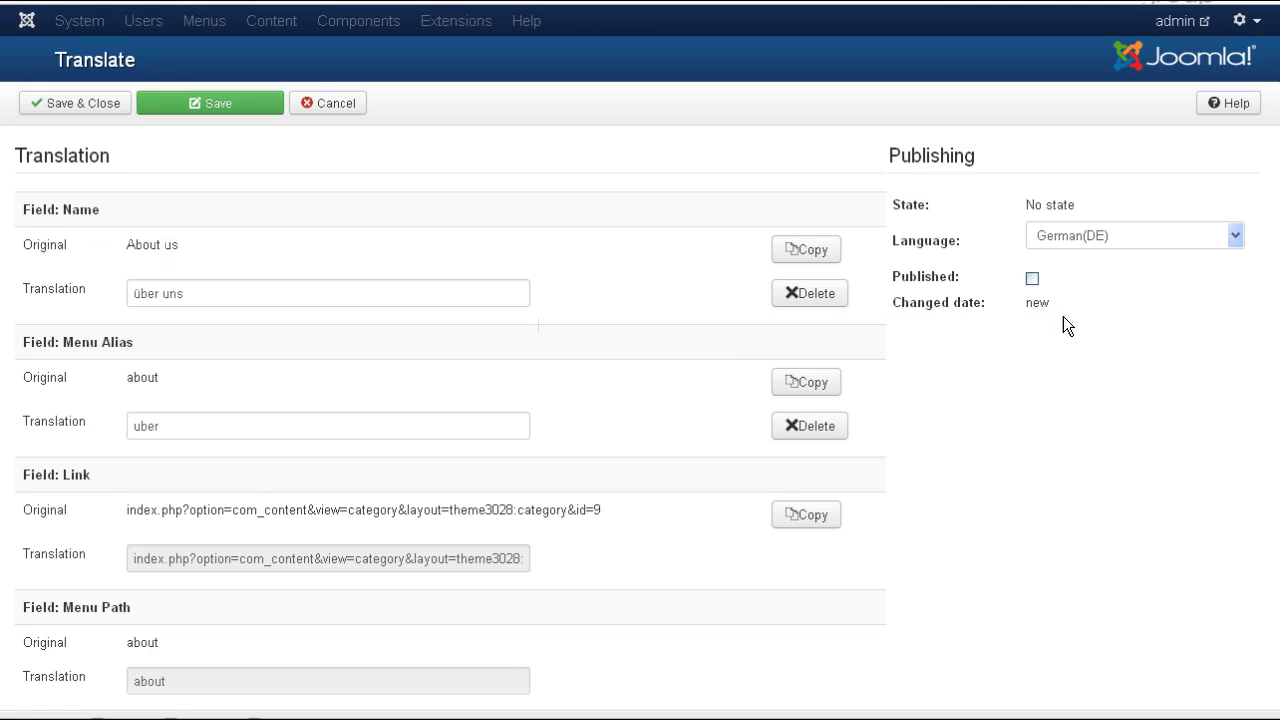
pyautogui.click(1033, 281)
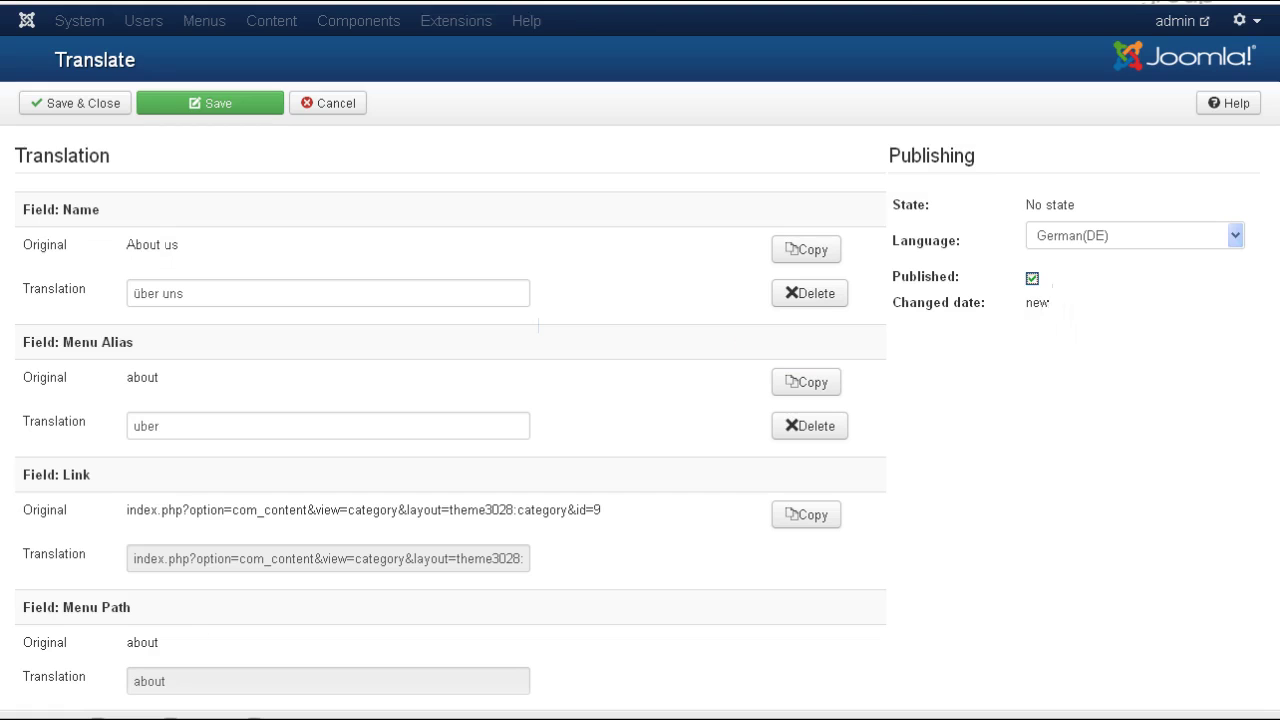
pyautogui.click(101, 101)
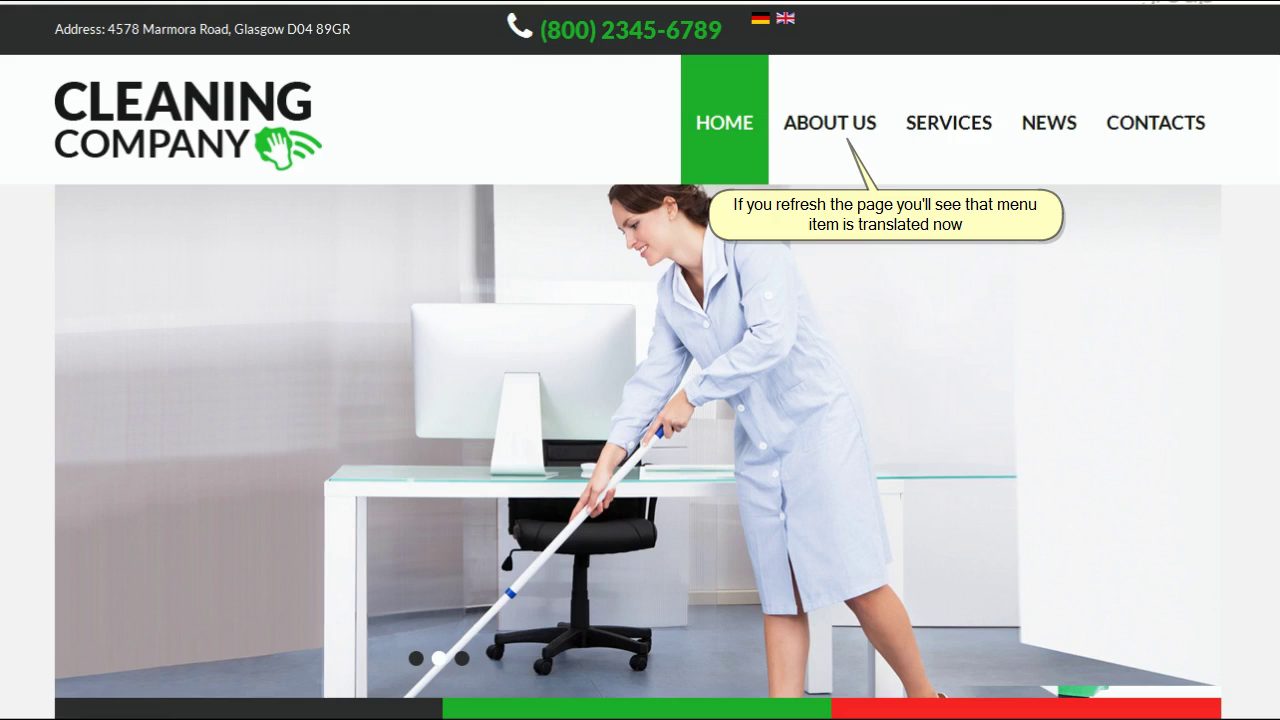
# - Reload the website's home page to check the About us menu item, then view the content elements available for translation in FaLang
pyautogui.press('F5')
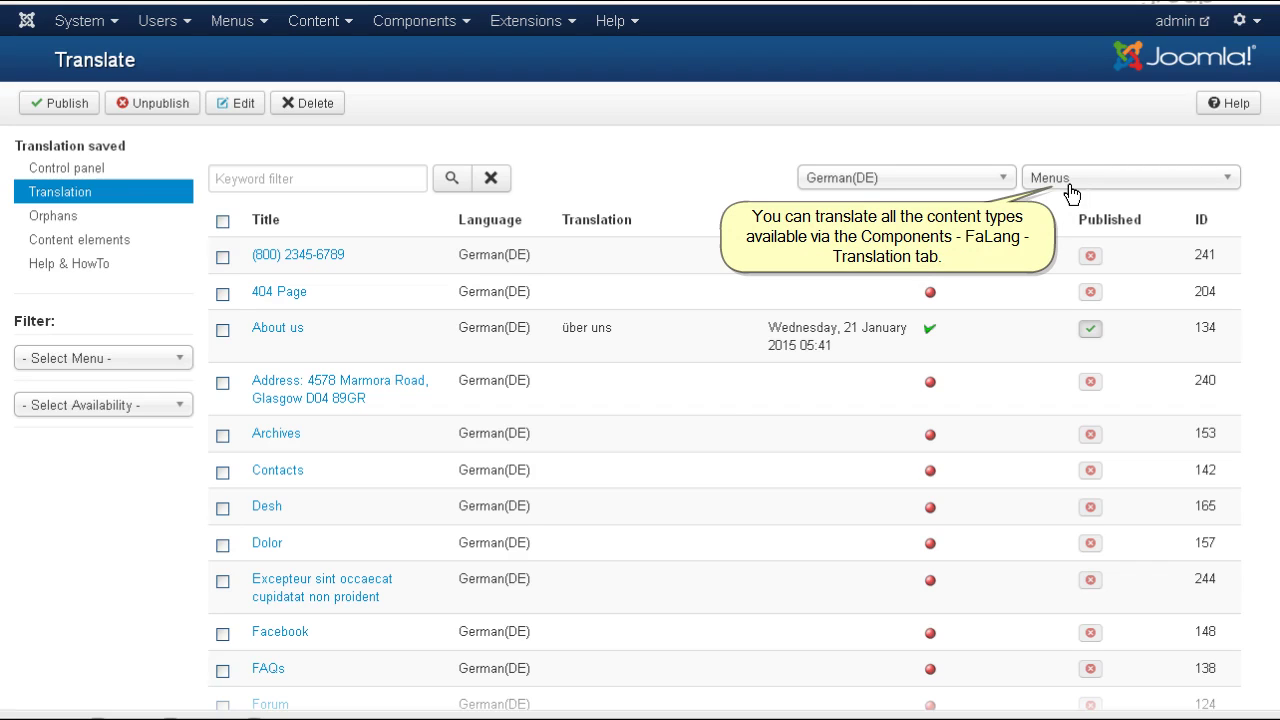
pyautogui.click(1070, 180)
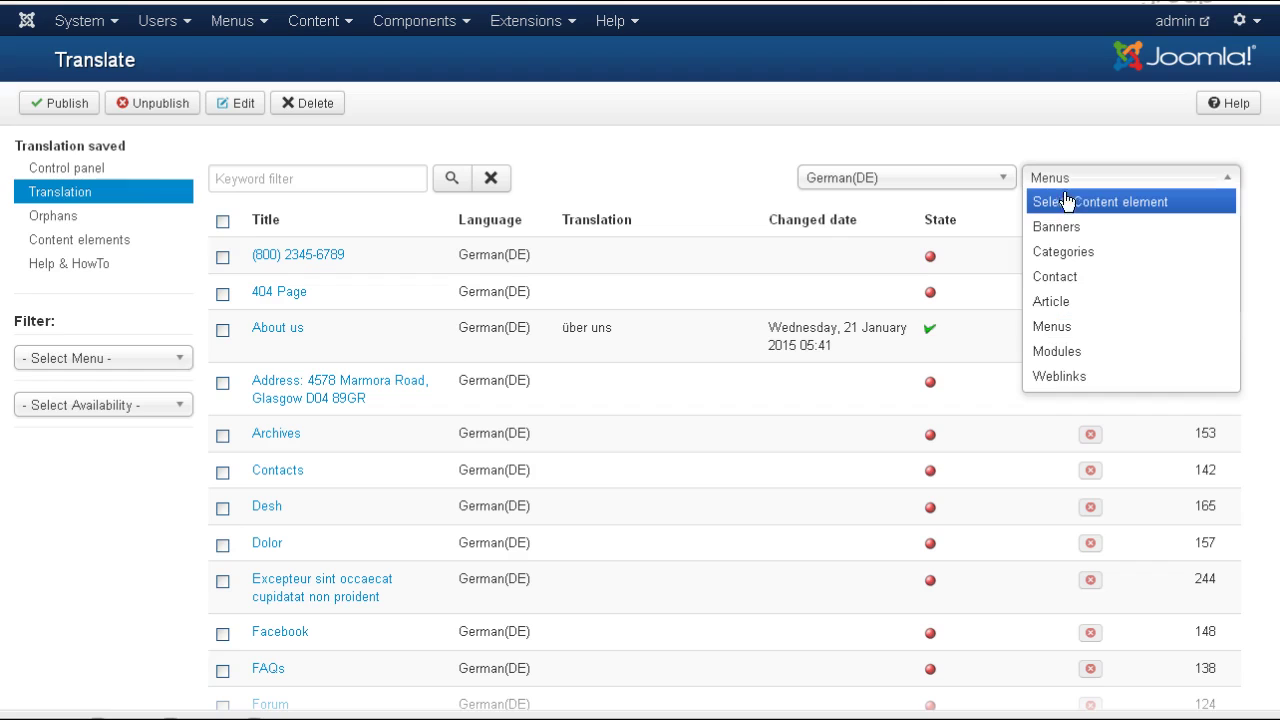